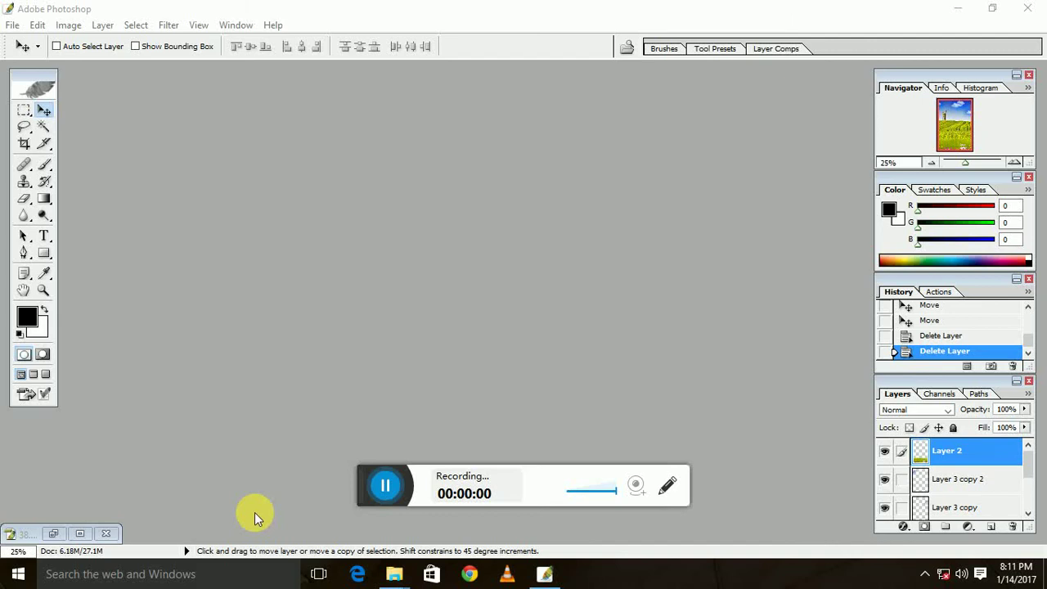
Bring Photoshop to the front and open IMG_20170113_095305957.jpg from the Desktop
click(320, 573)
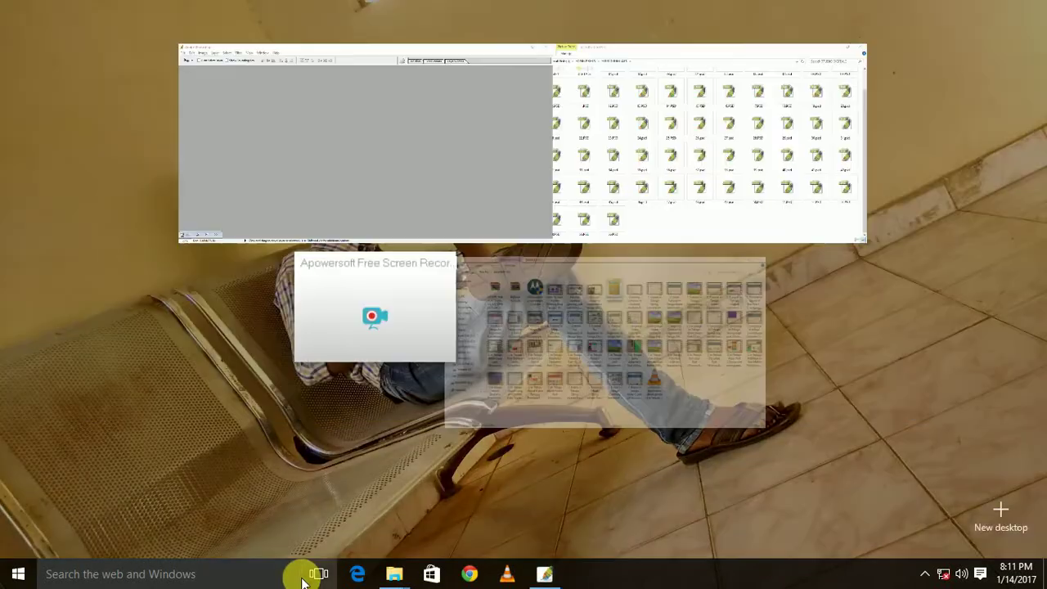
mouse_move(355, 133)
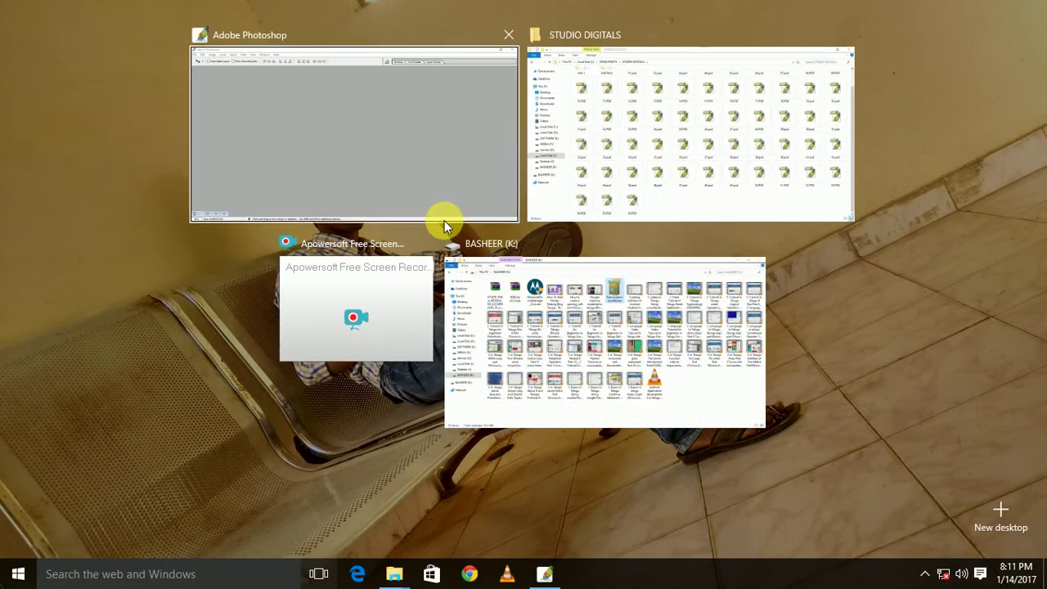
click(444, 220)
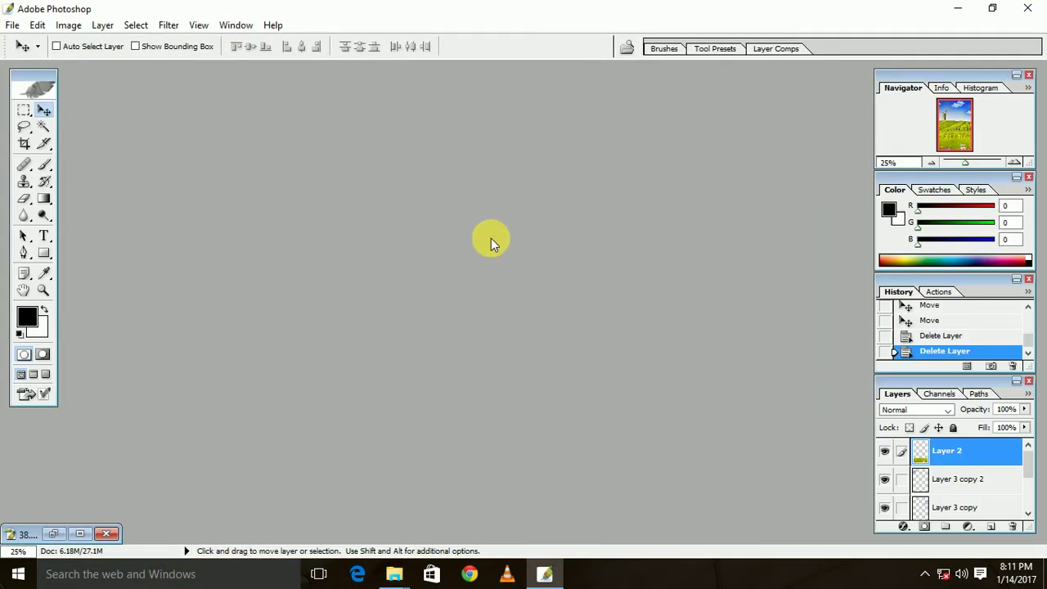
double_click(517, 360)
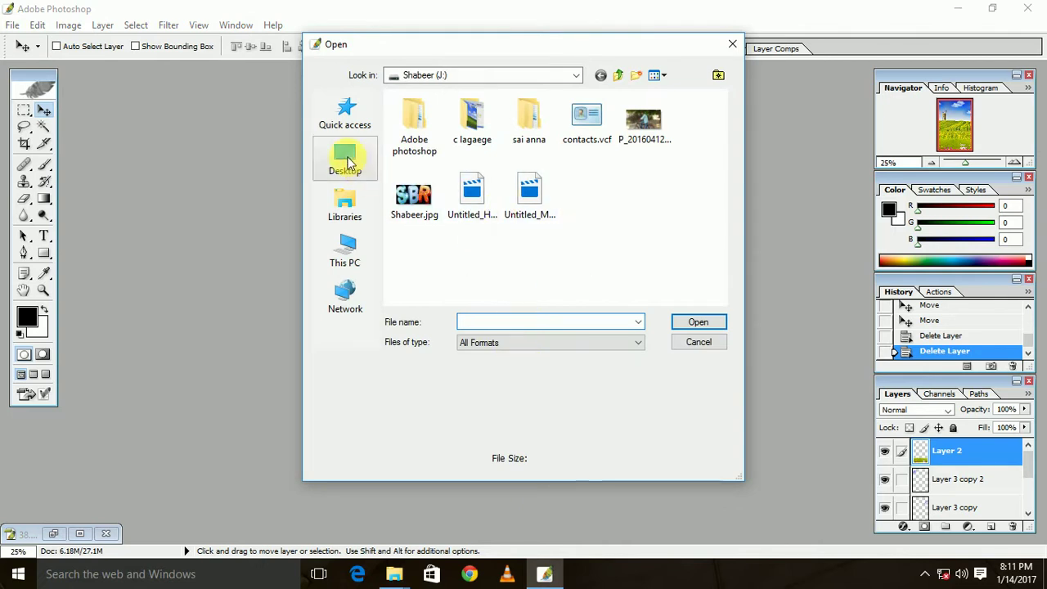
click(347, 159)
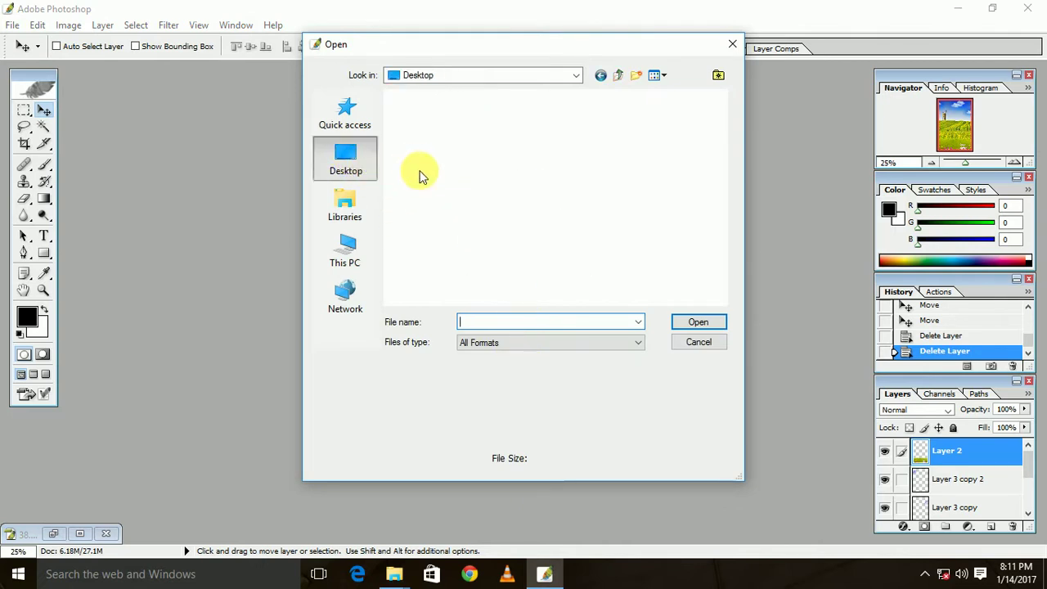
scroll(609, 255, down, 5)
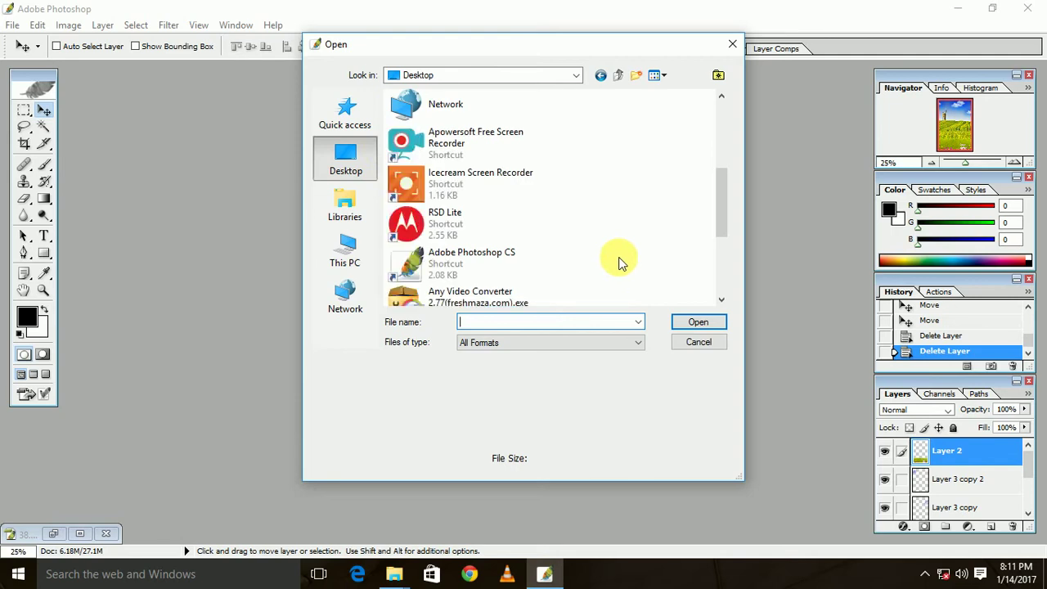
scroll(619, 260, down, 3)
scroll(619, 257, down, 2)
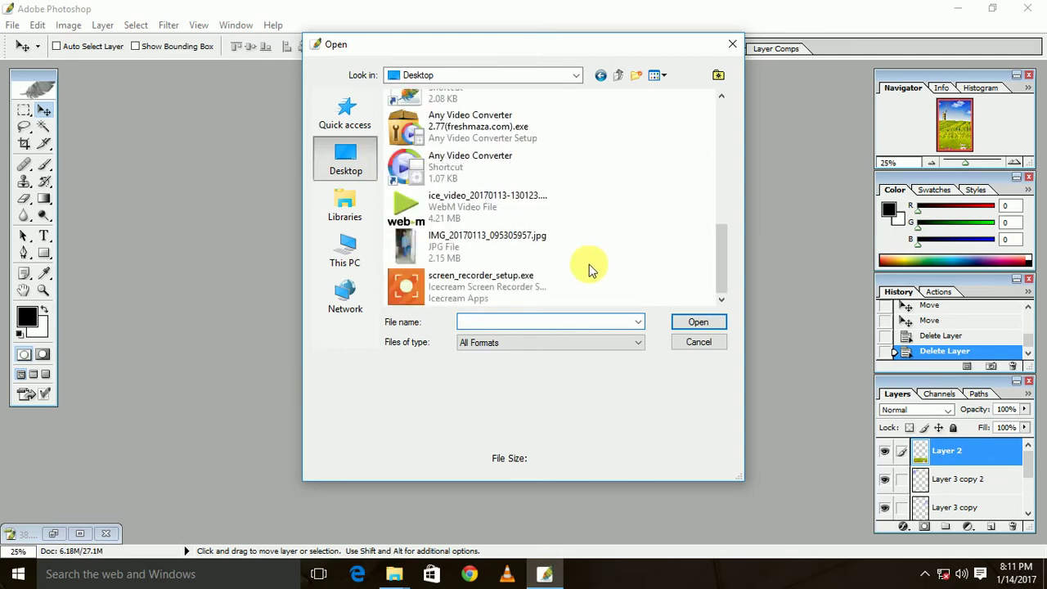
click(487, 239)
double_click(488, 239)
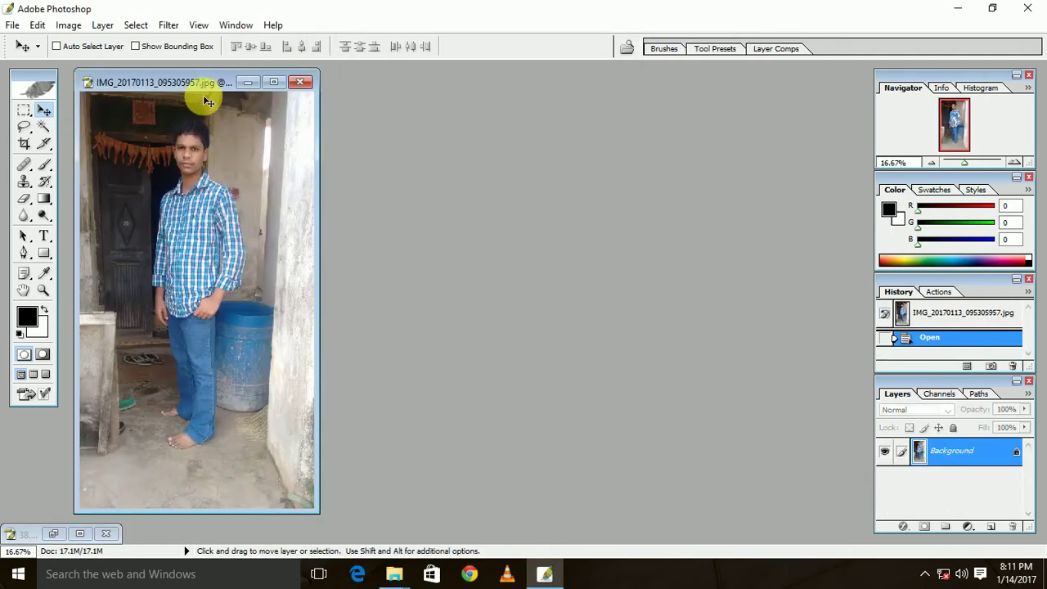
Centre the photo window, set the Pen Tool to Paths mode, and maximize the window
mouse_move(251, 83)
mouse_down()
mouse_move(690, 145)
mouse_move(627, 94)
mouse_up()
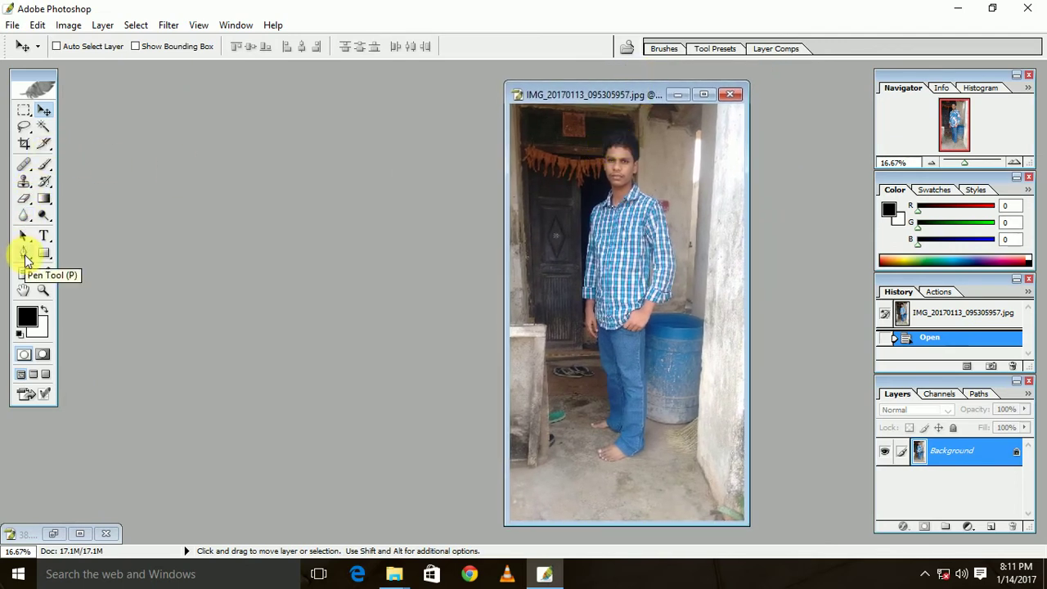
click(24, 255)
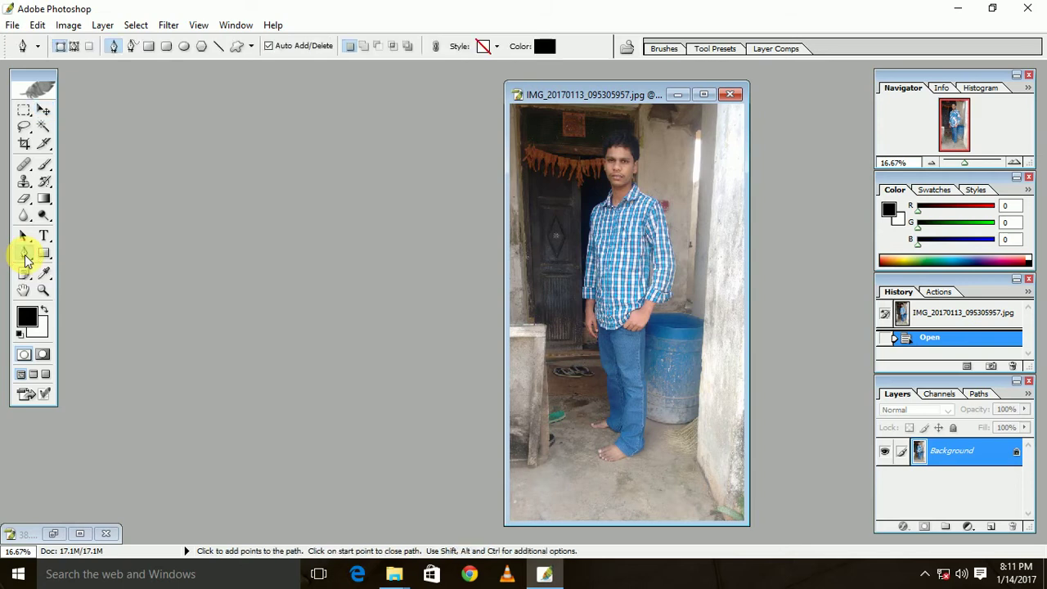
click(72, 47)
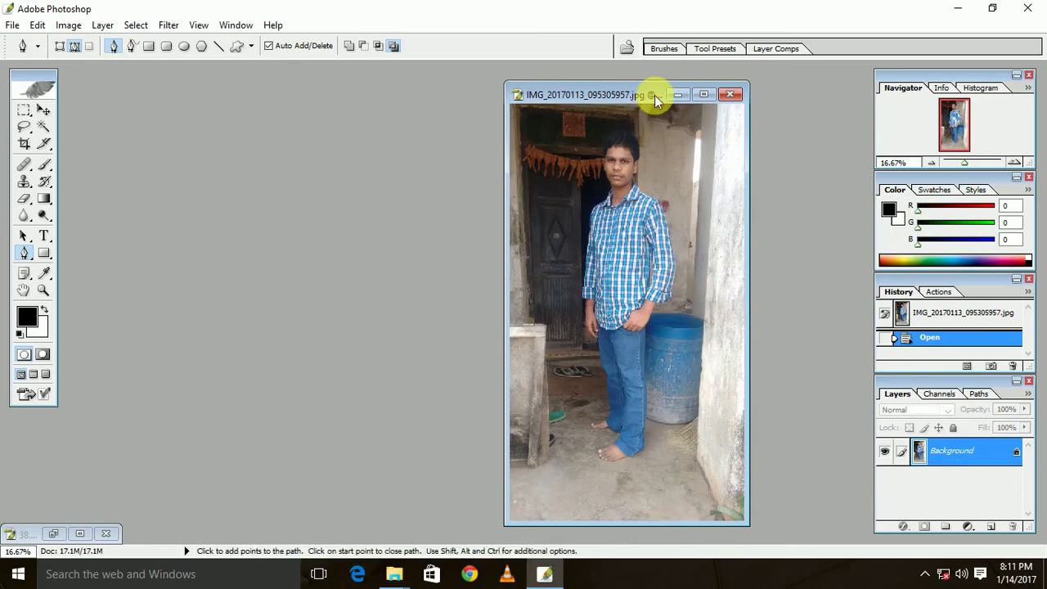
click(703, 94)
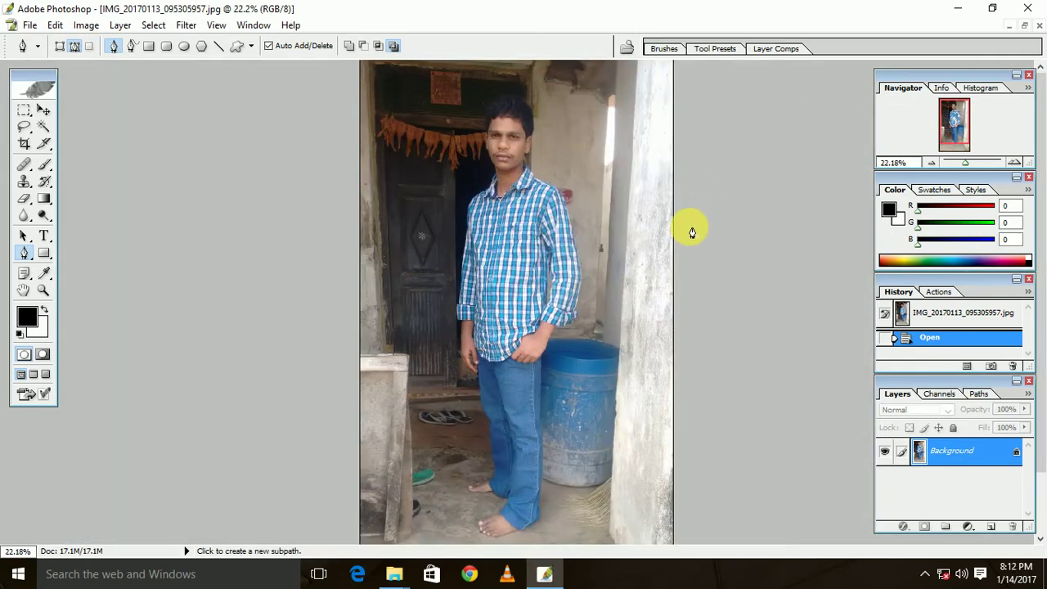
Zoom to 100%, pan to the feet, and anchor the path along the foot edge, undoing stray points
key(ctrl+plus)
key(ctrl+plus)
key(ctrl+plus)
key(ctrl+plus)
key(ctrl+plus)
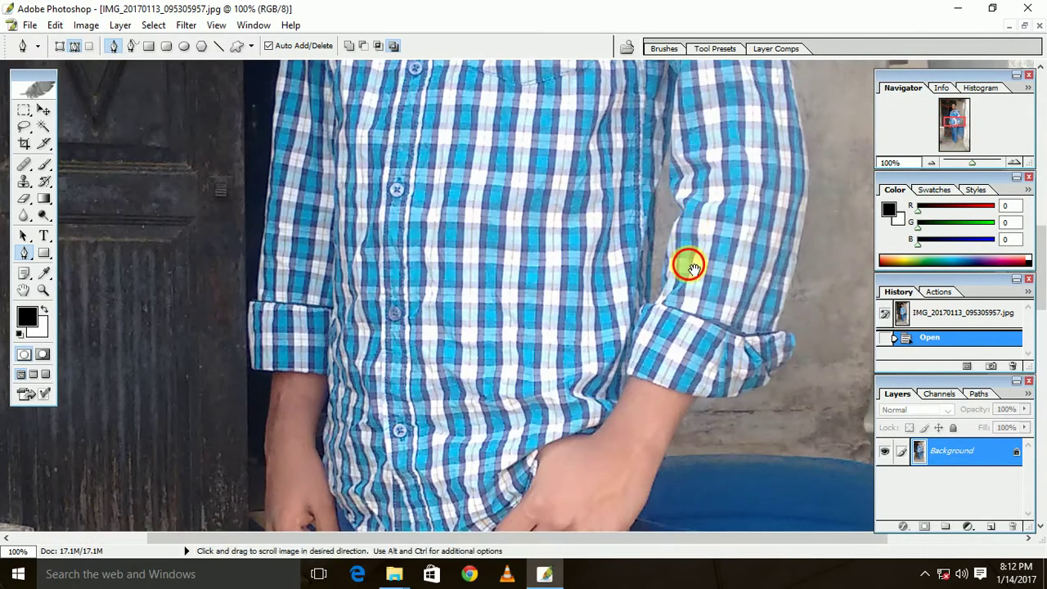
drag(689, 266, 690, 163)
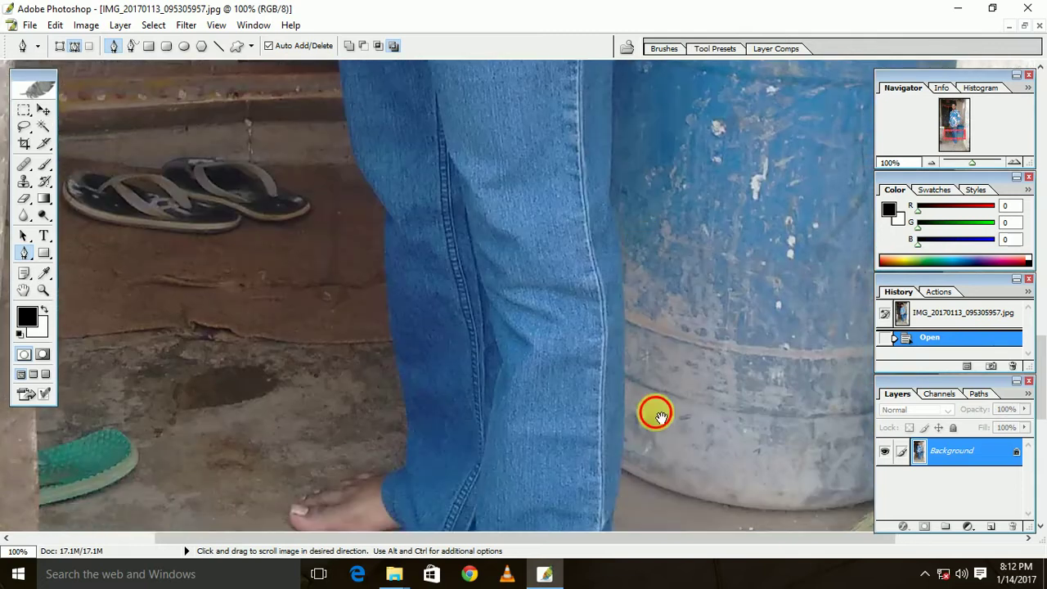
drag(654, 414, 684, 211)
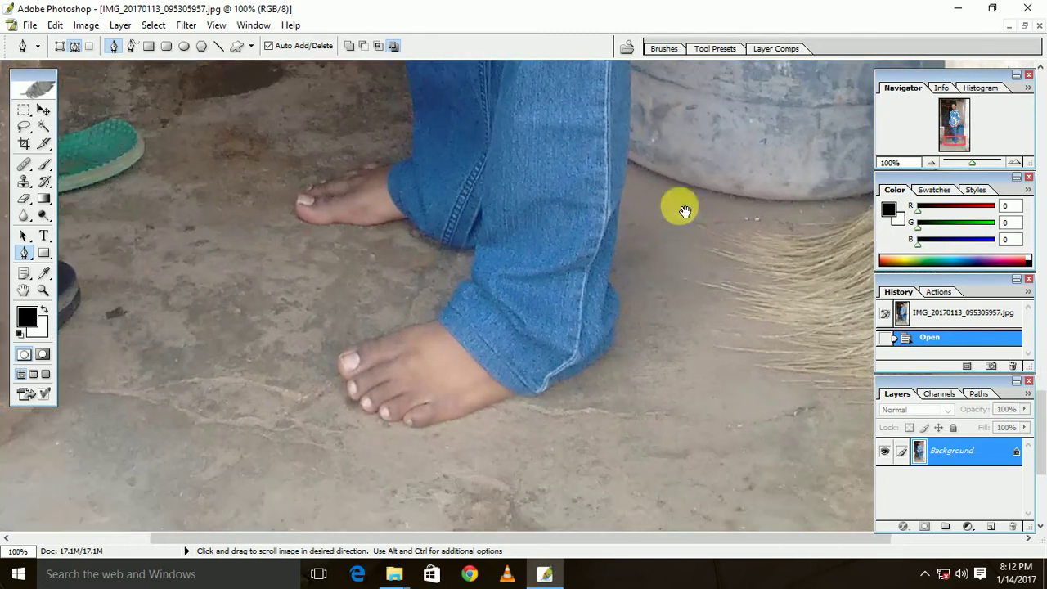
click(467, 415)
click(474, 413)
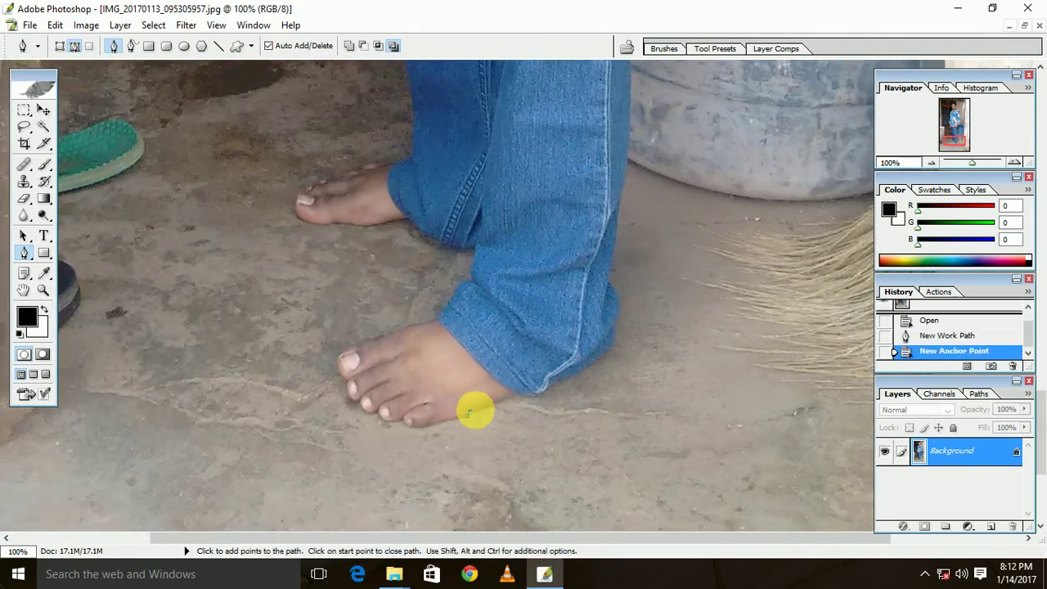
click(484, 408)
click(494, 403)
click(507, 401)
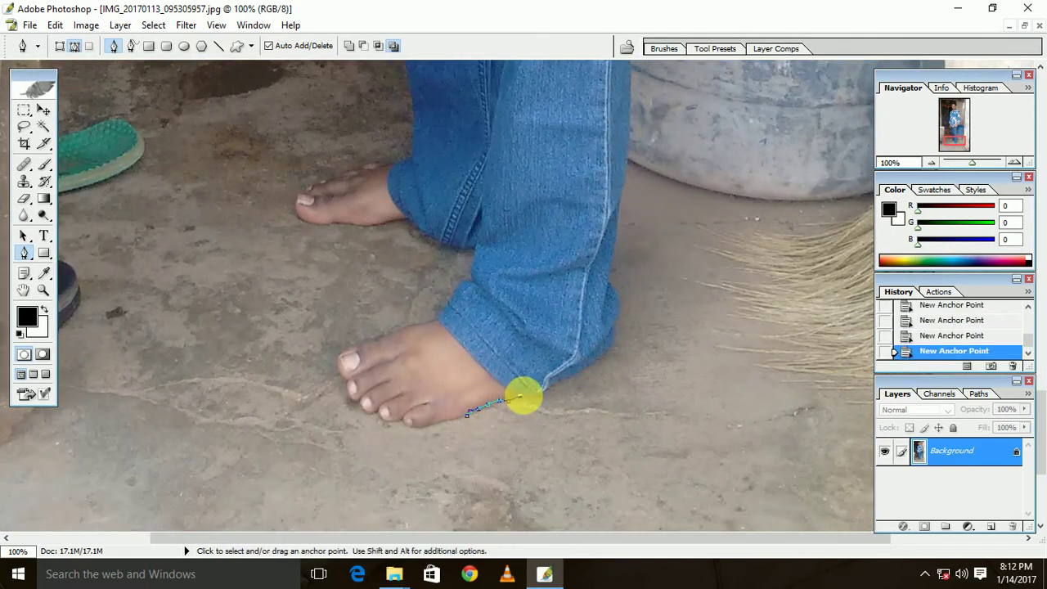
key(ctrl+alt+z)
key(ctrl+alt+z)
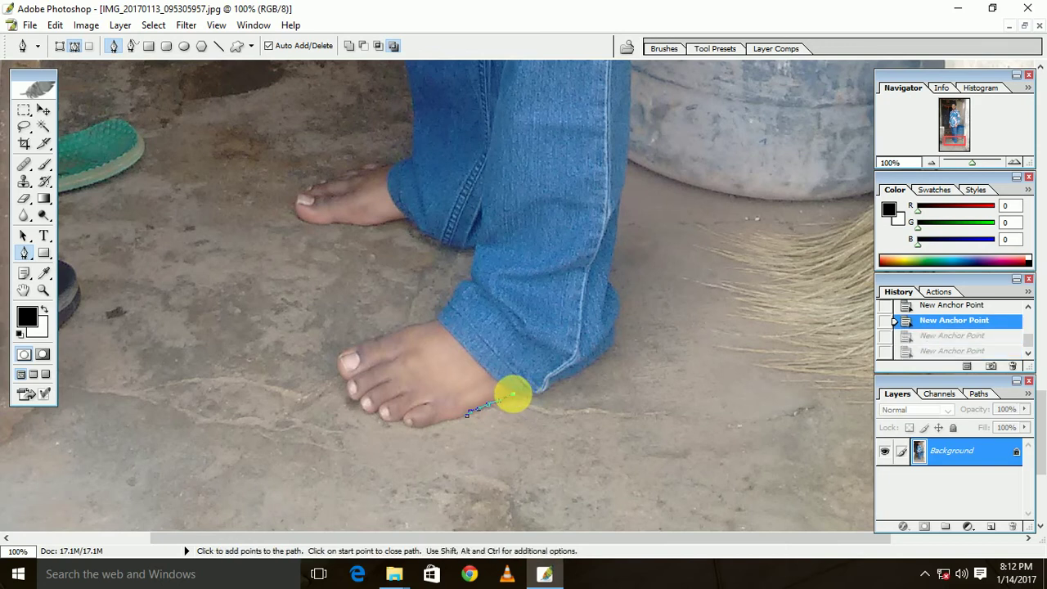
Continue the path from the foot past the jeans hem and up the jeans edge
click(517, 394)
click(540, 393)
click(559, 381)
click(580, 371)
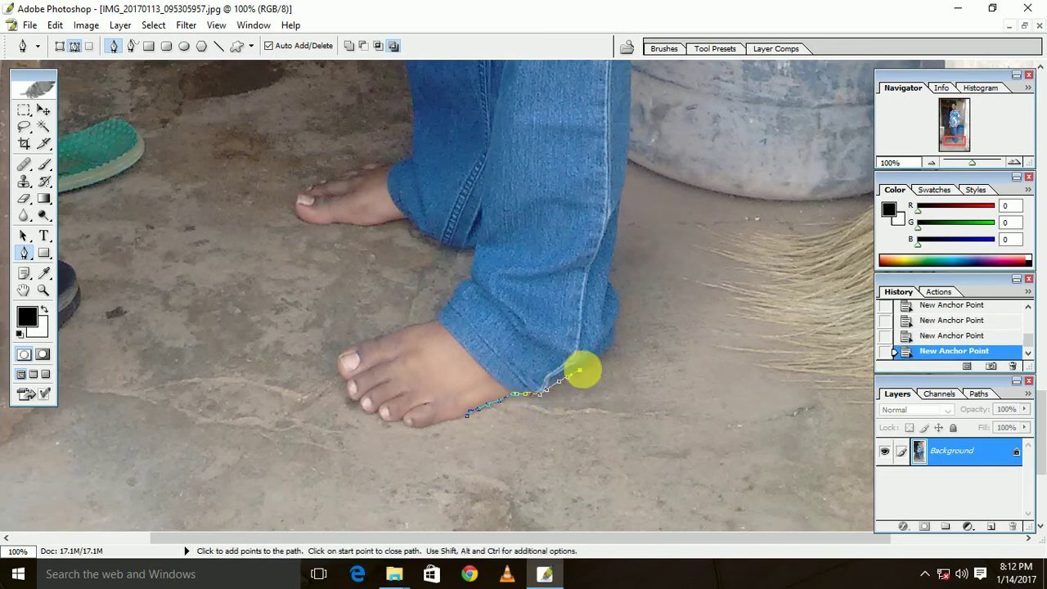
click(590, 363)
click(601, 354)
click(613, 338)
click(618, 325)
Extend the path higher up the outer edge of the jeans
click(620, 306)
click(619, 297)
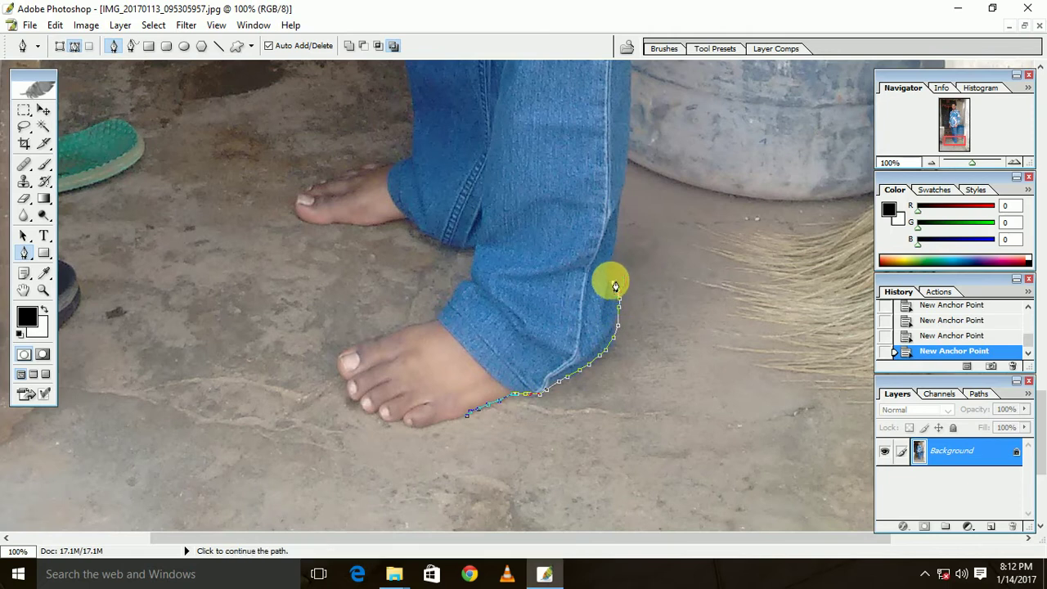
click(610, 279)
click(612, 266)
click(616, 239)
click(618, 219)
click(620, 200)
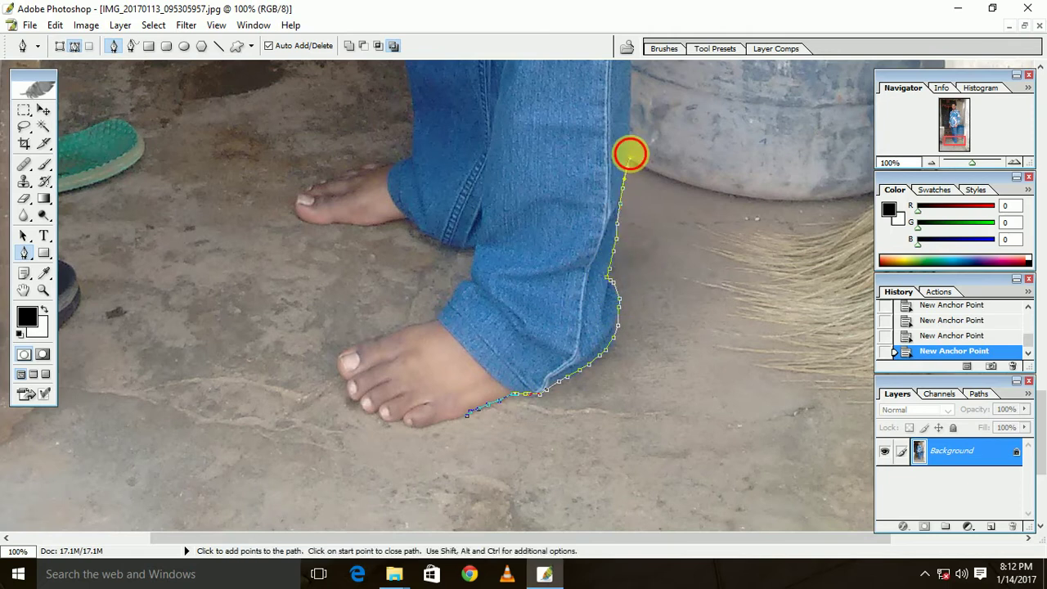
scroll(634, 212, up, 5)
click(628, 349)
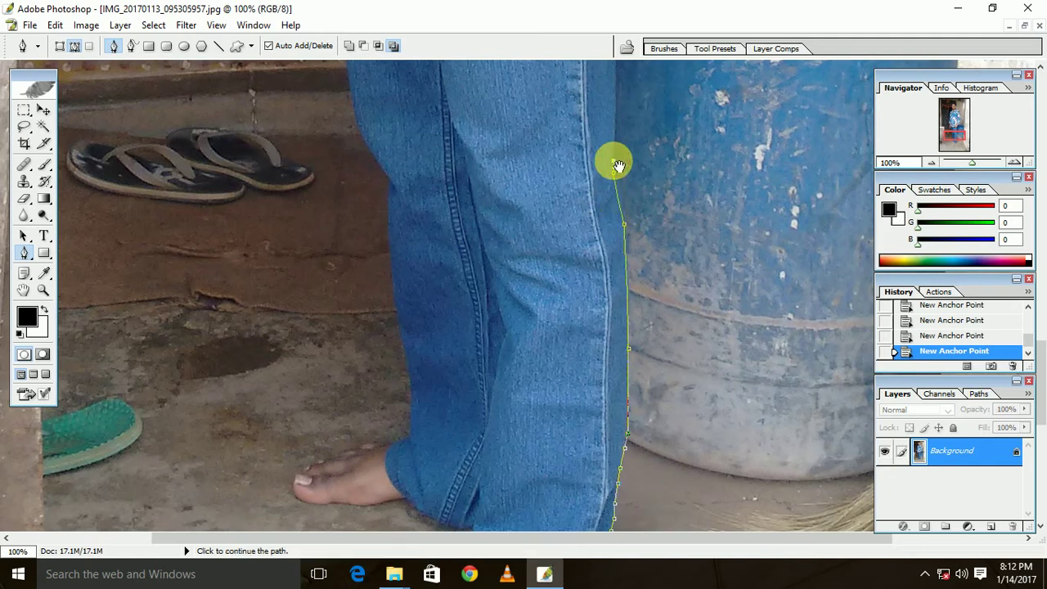
Trace the upper jeans and up the edge of the hand toward the wrist
drag(619, 166, 616, 469)
click(616, 298)
click(618, 283)
click(621, 273)
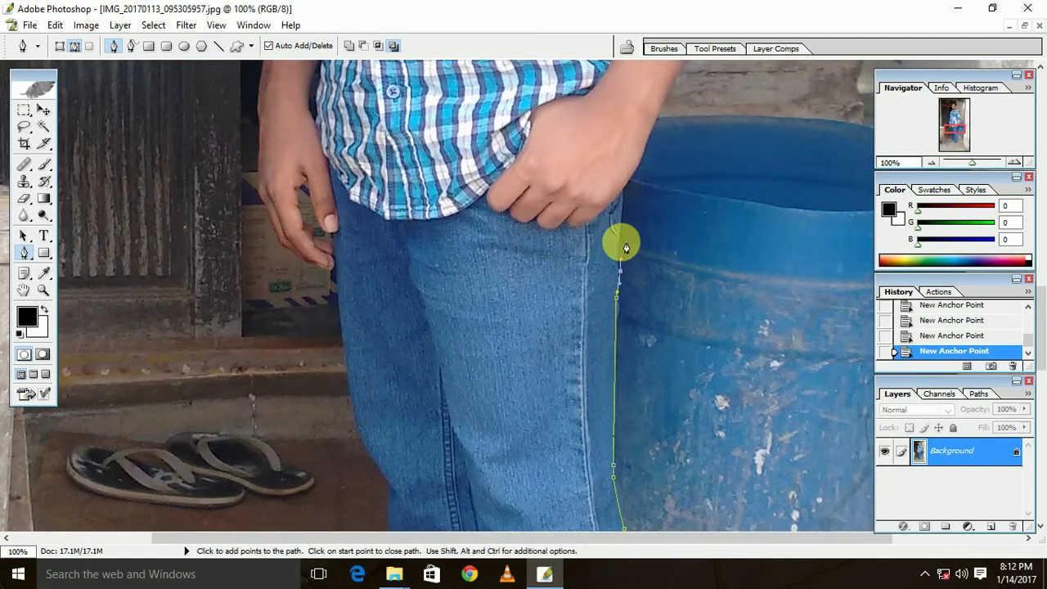
drag(626, 247, 605, 374)
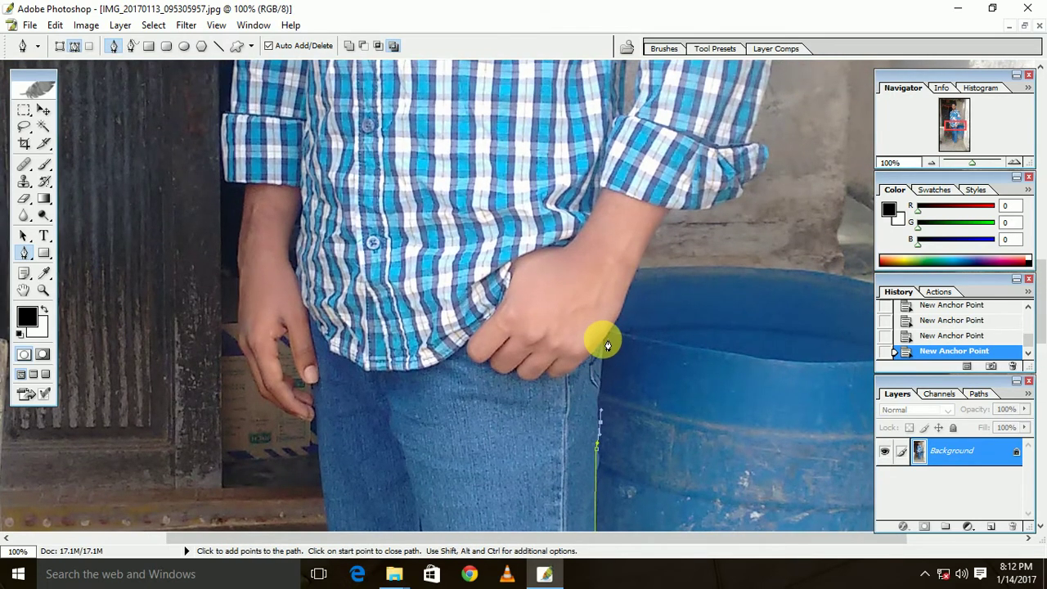
click(615, 329)
click(617, 321)
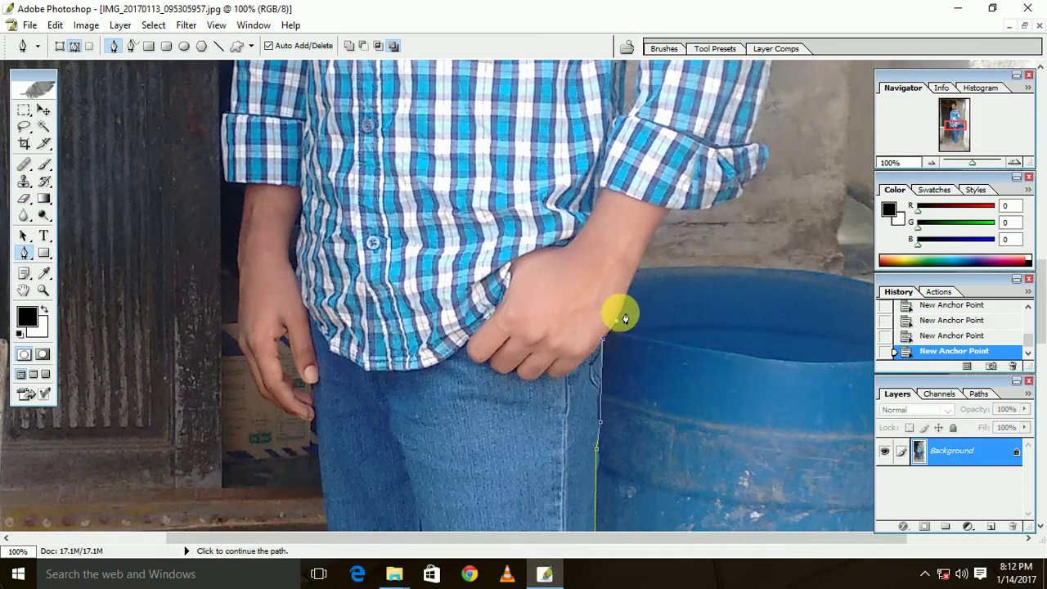
click(624, 299)
click(638, 268)
click(646, 248)
Resume the path from its last anchor and add points along the sleeve edge
mouse_move(666, 210)
mouse_down()
mouse_move(512, 438)
mouse_move(565, 436)
mouse_up()
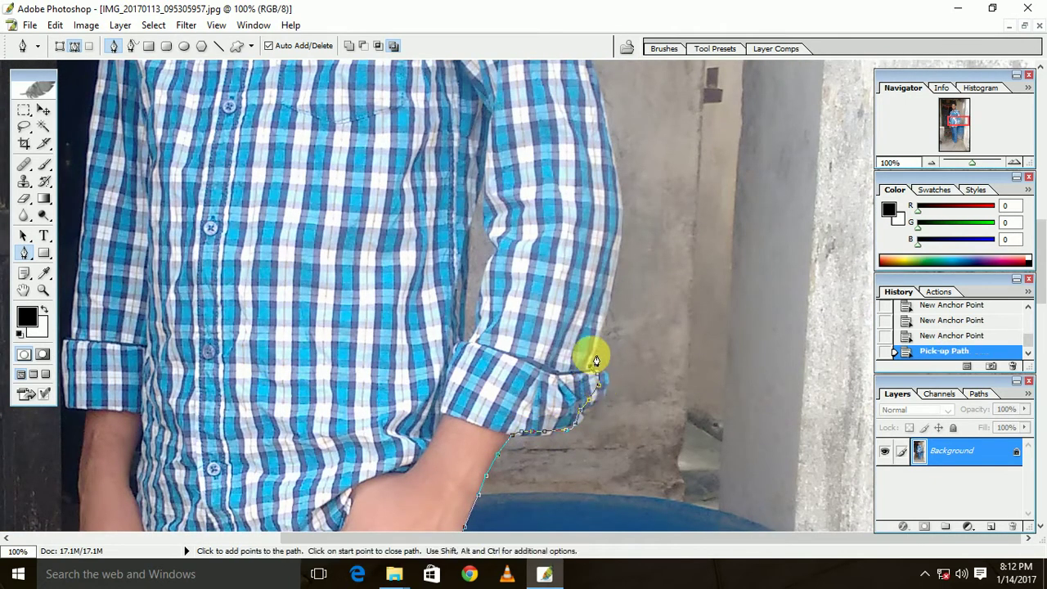
drag(591, 355, 609, 416)
click(612, 396)
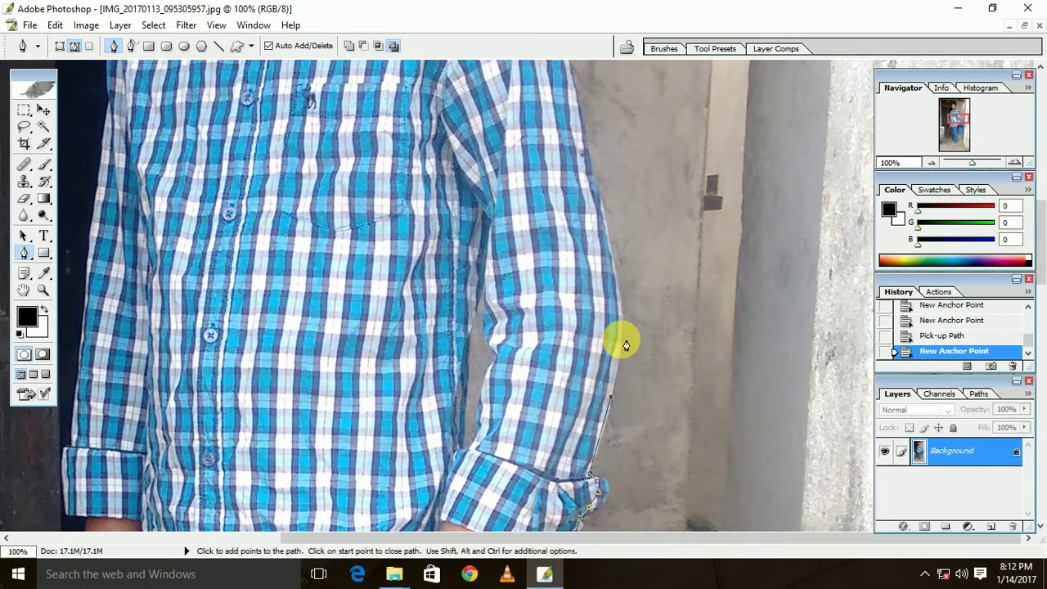
click(621, 339)
Trace the shoulder edge toward the collar, then zoom to 200%
drag(616, 279, 647, 437)
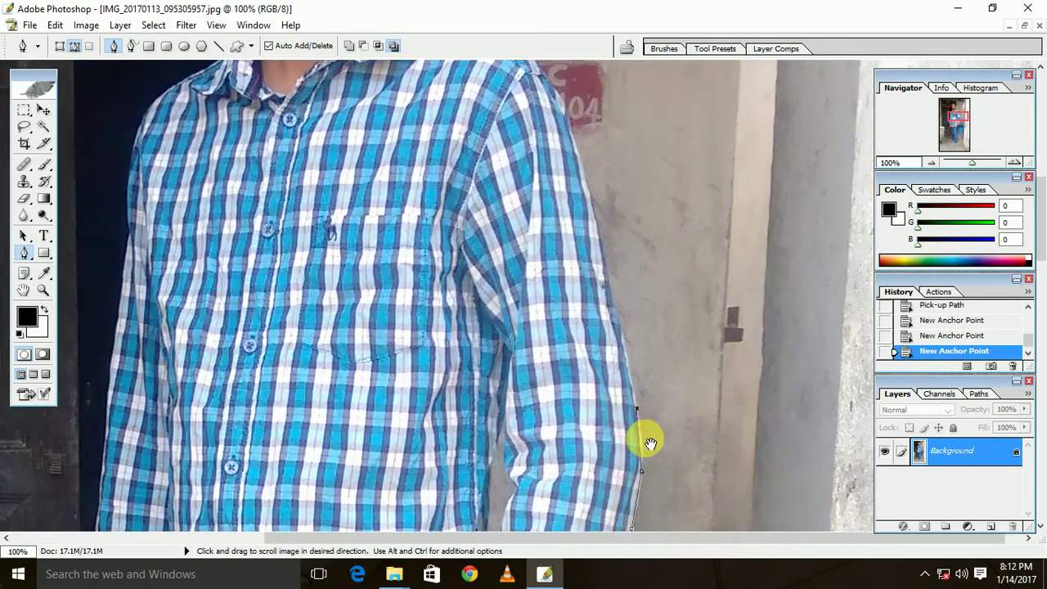
mouse_move(612, 250)
mouse_down()
mouse_move(611, 304)
mouse_move(638, 351)
mouse_up()
drag(647, 204, 671, 342)
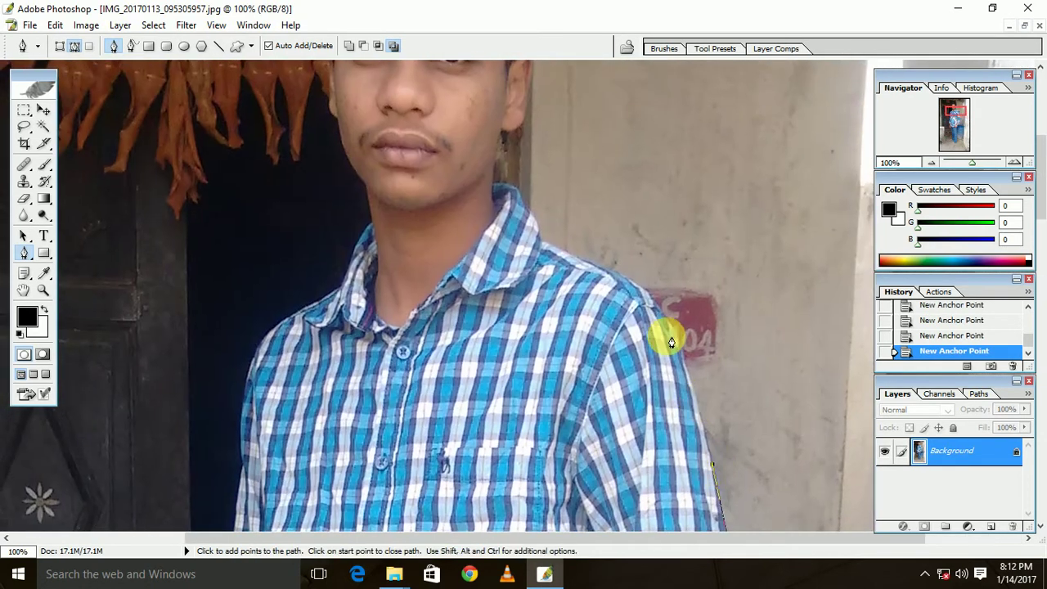
click(642, 286)
click(592, 266)
click(563, 252)
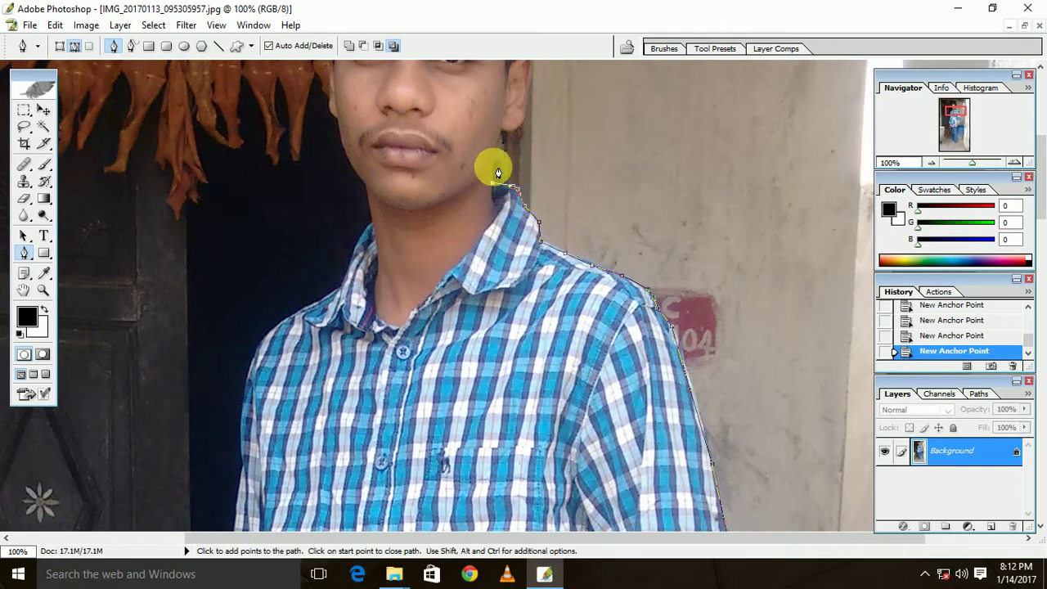
key(ctrl+plus)
Trace the path up the neck, around the earlobe and up the back of the ear
drag(523, 193, 515, 444)
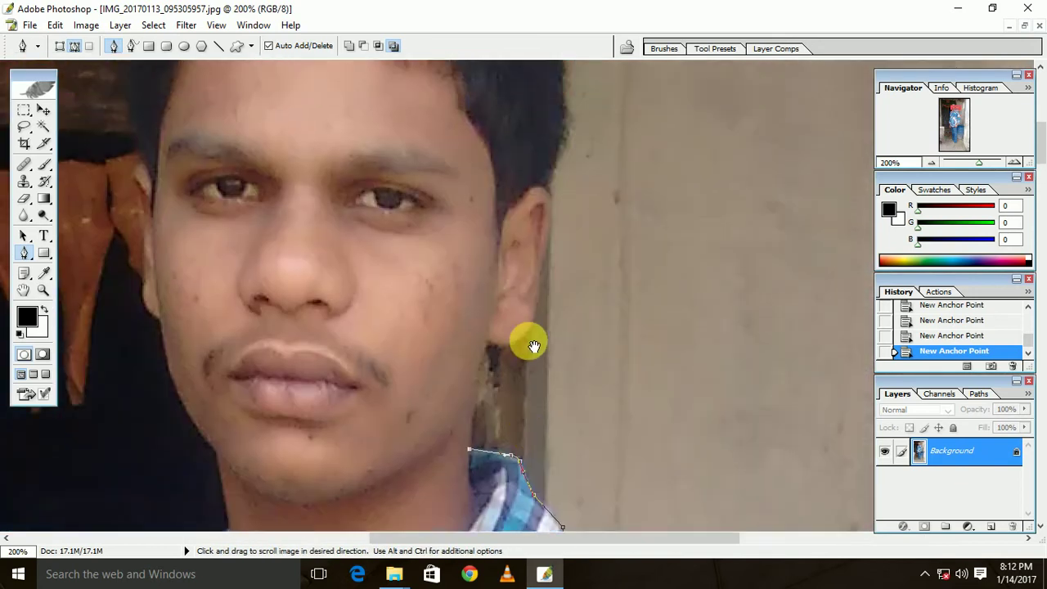
click(483, 474)
click(487, 448)
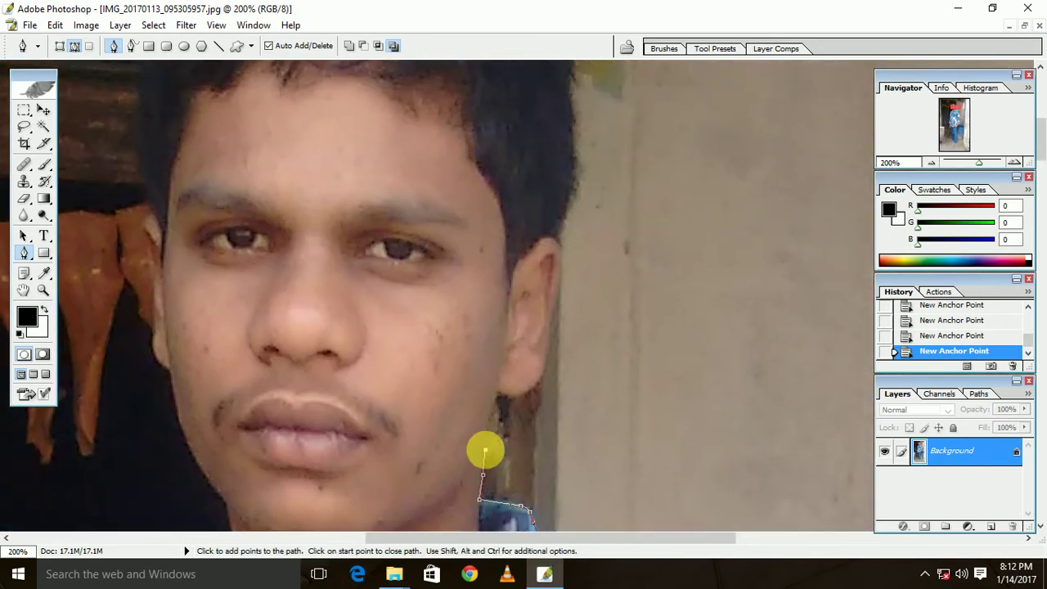
click(487, 436)
click(492, 422)
click(501, 402)
click(503, 393)
click(514, 396)
click(525, 395)
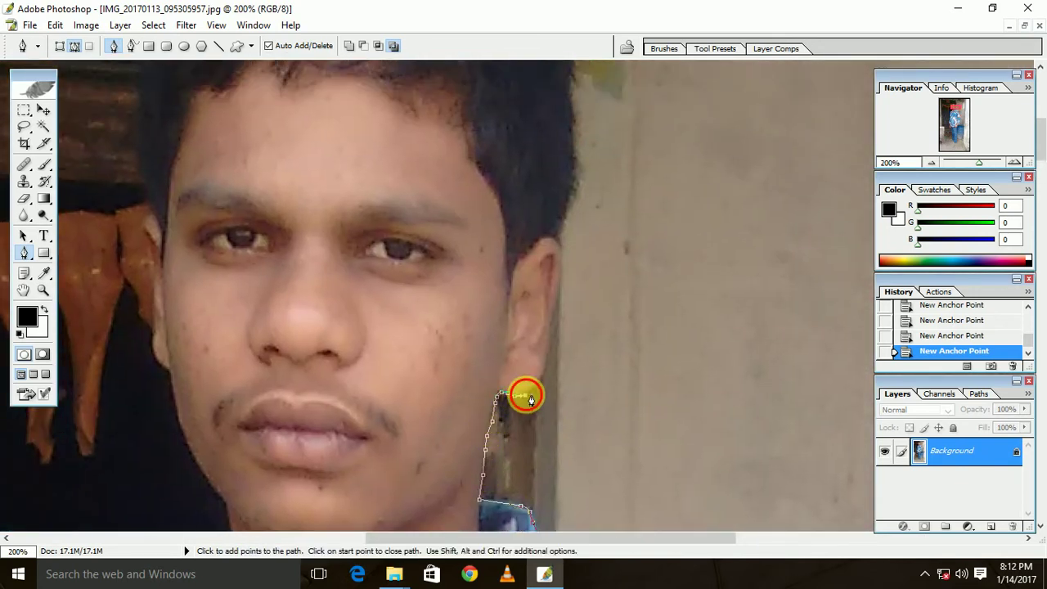
click(536, 389)
click(544, 377)
click(549, 358)
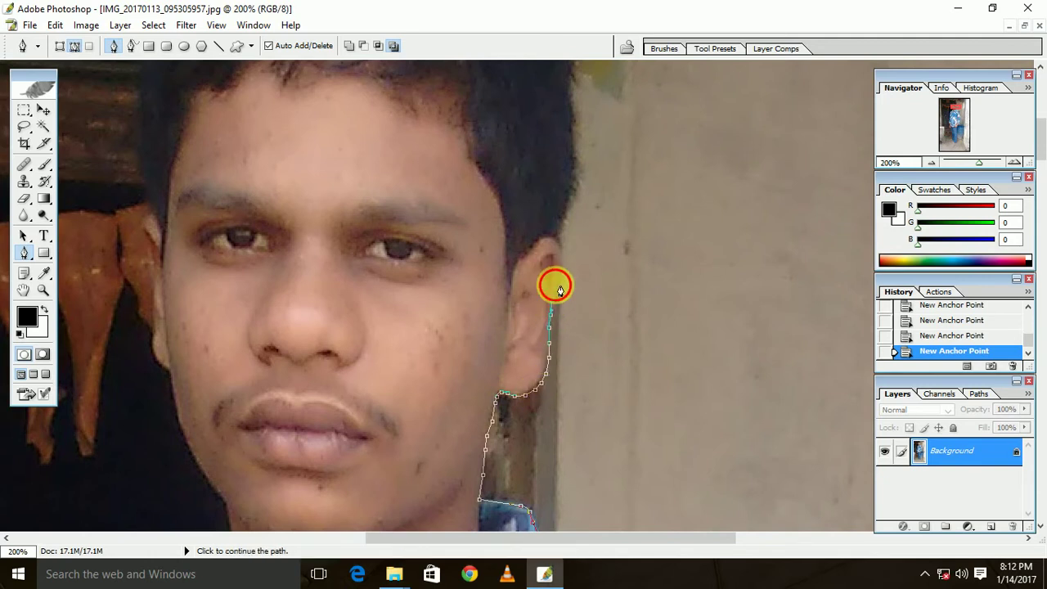
Extend the path up the side of the hair toward the top of the head
drag(557, 237, 609, 403)
click(606, 398)
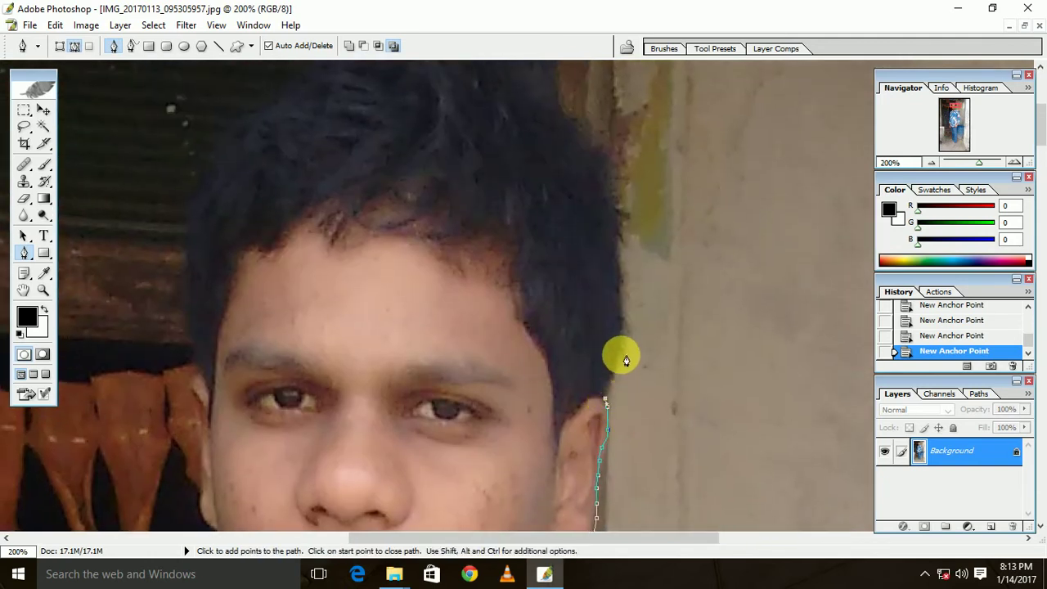
click(620, 344)
click(620, 326)
click(620, 301)
click(619, 275)
click(619, 247)
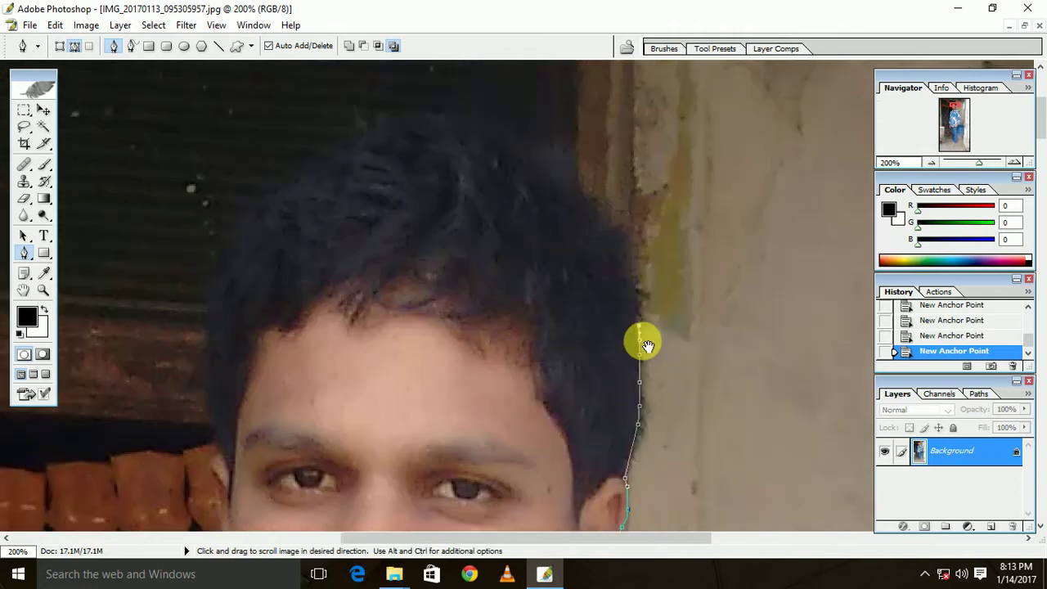
drag(619, 247, 656, 386)
click(652, 362)
click(646, 338)
click(637, 316)
click(628, 292)
Run the path across the top of the hair and down its left side
click(587, 251)
click(570, 234)
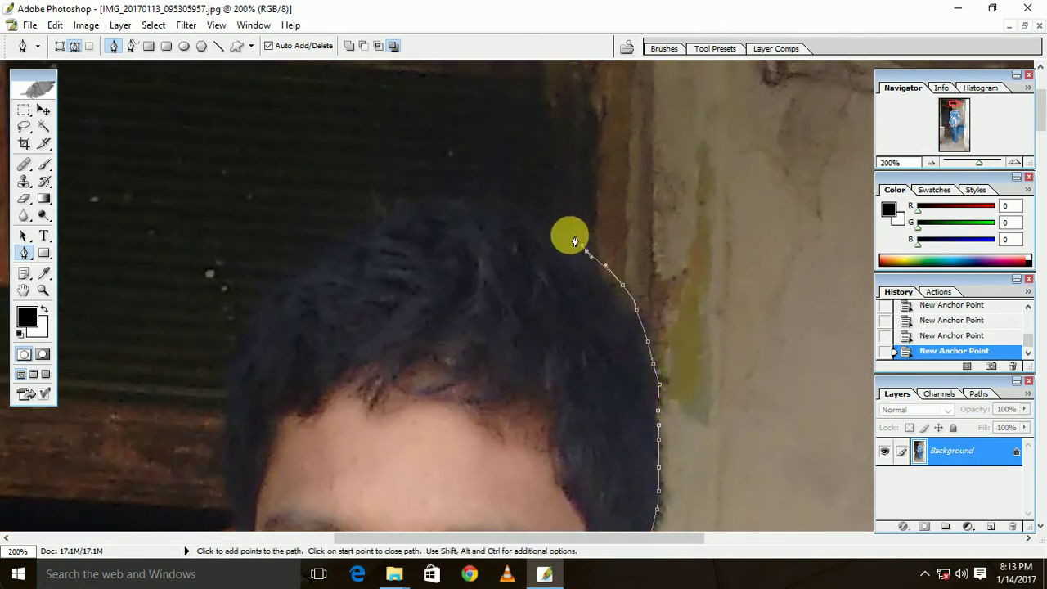
click(547, 225)
click(514, 215)
click(476, 207)
click(434, 202)
click(362, 212)
click(336, 240)
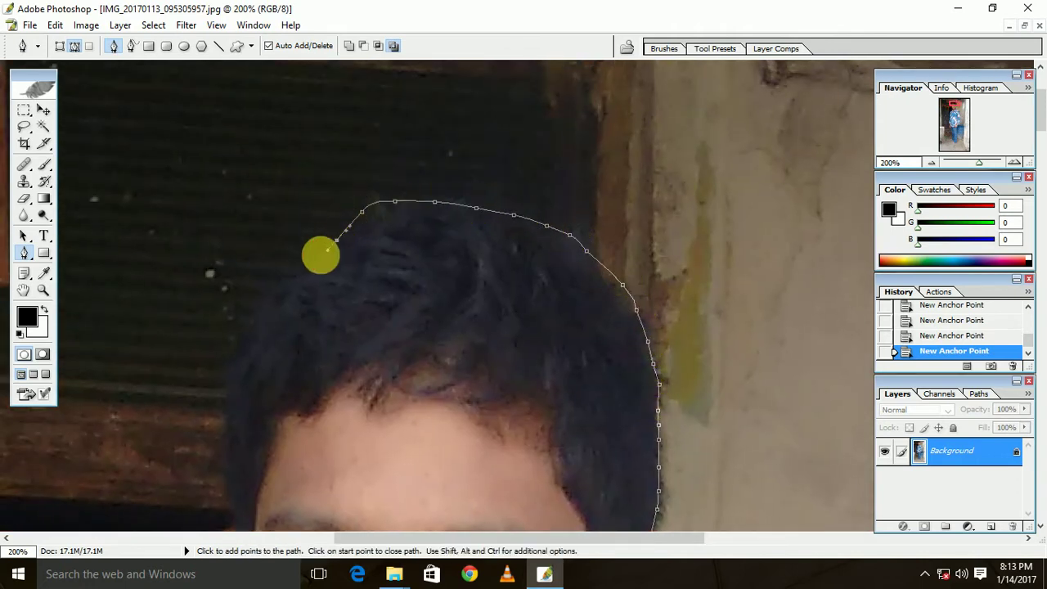
click(311, 264)
click(265, 289)
click(228, 333)
Continue down the left side of the hair past the temple to the cheek
mouse_move(305, 422)
mouse_down()
mouse_move(323, 423)
mouse_move(452, 275)
mouse_up()
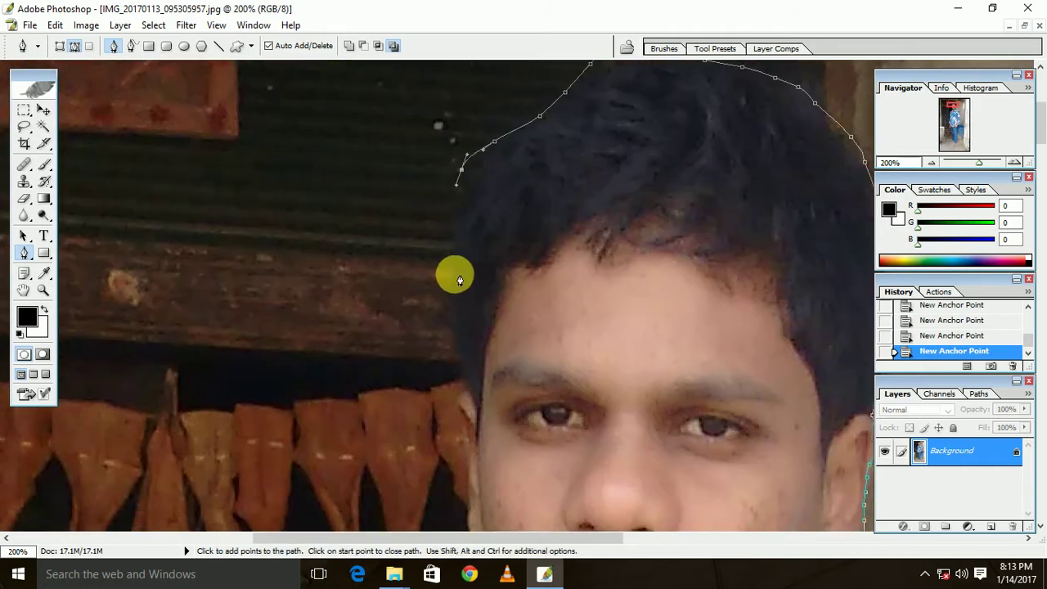
click(454, 274)
click(453, 340)
click(459, 363)
click(464, 381)
click(456, 400)
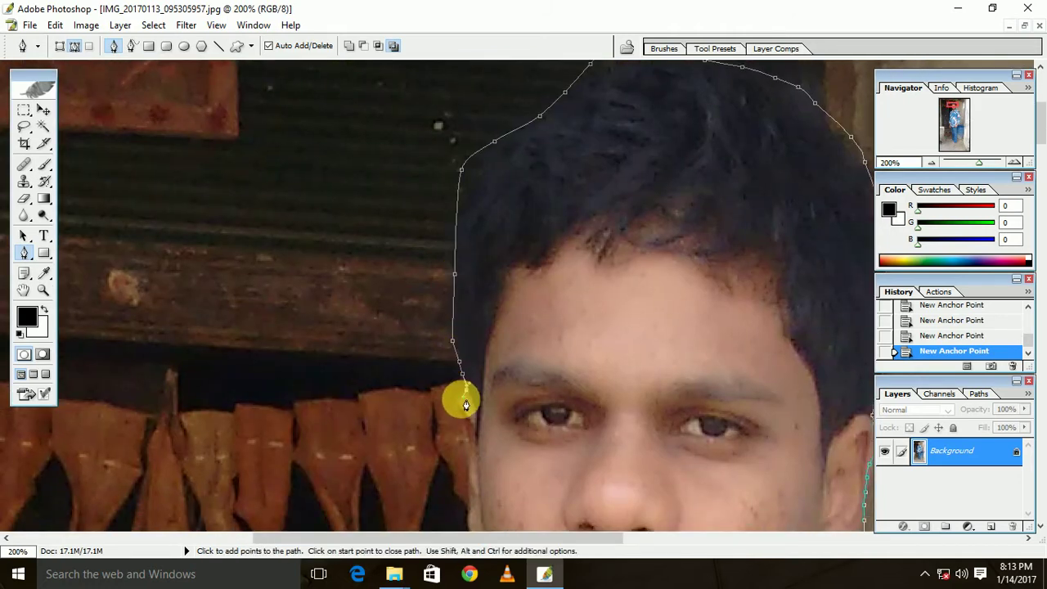
click(461, 415)
click(465, 431)
click(468, 446)
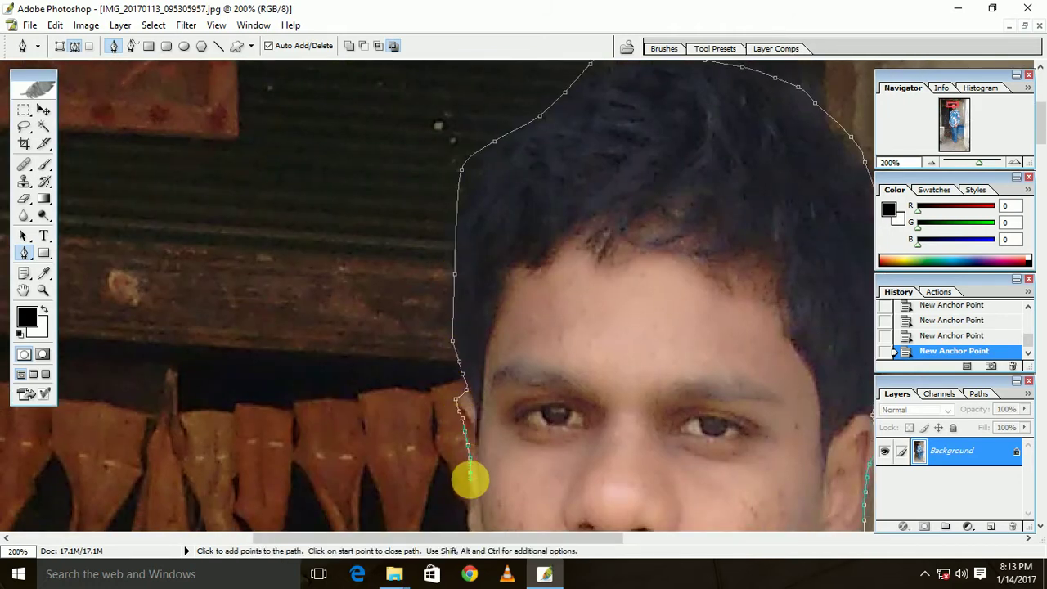
Trace the path down beside the lower cheek
drag(470, 478, 512, 257)
click(500, 283)
click(501, 300)
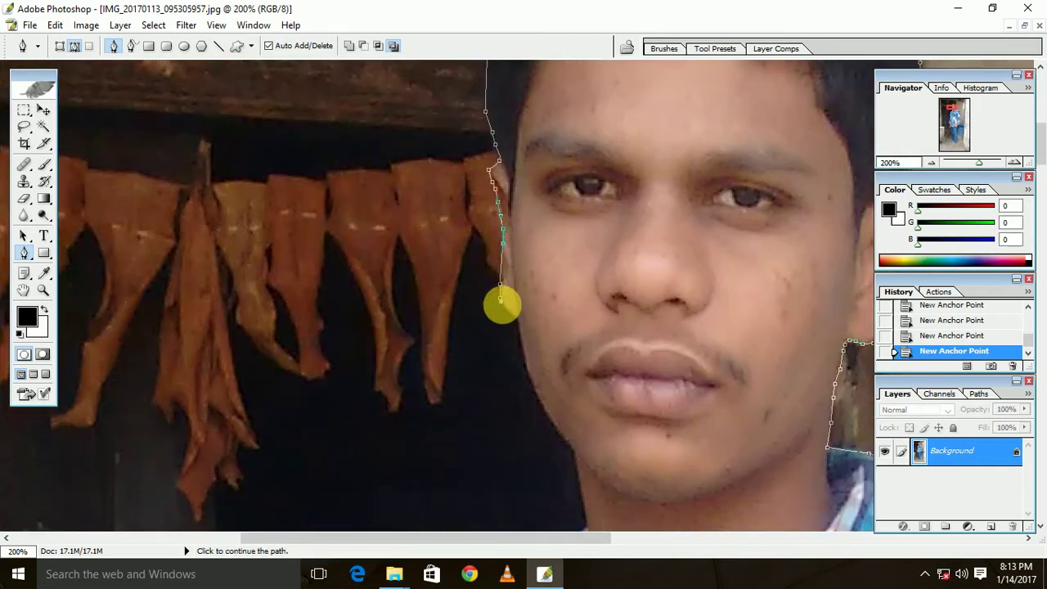
click(506, 308)
click(512, 314)
click(519, 319)
Follow the jawline and down the neck toward the collar
drag(533, 376, 579, 145)
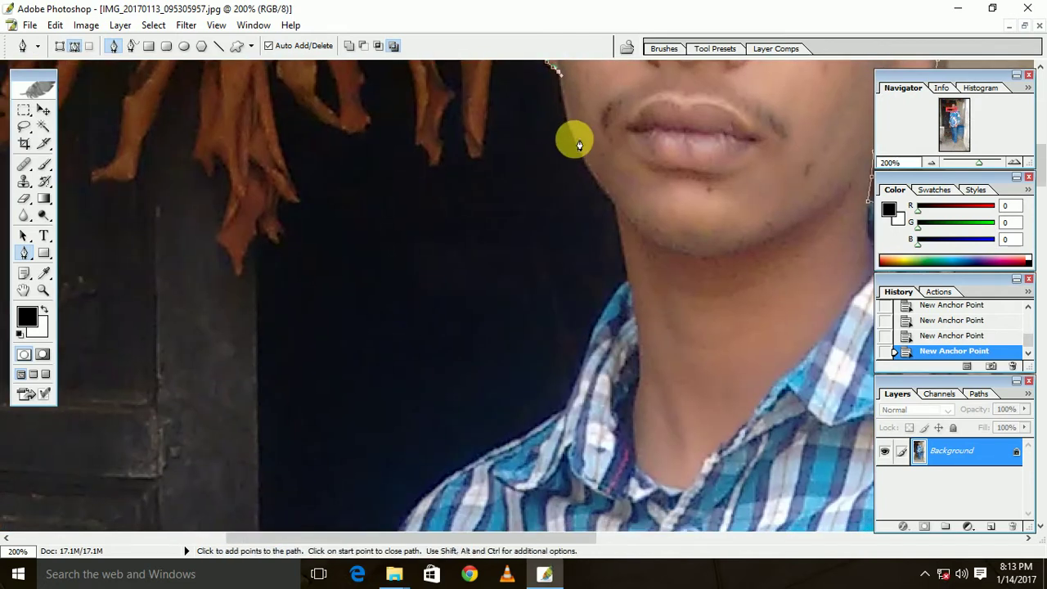
click(576, 136)
click(586, 163)
click(601, 187)
click(616, 211)
click(619, 230)
click(624, 248)
click(627, 277)
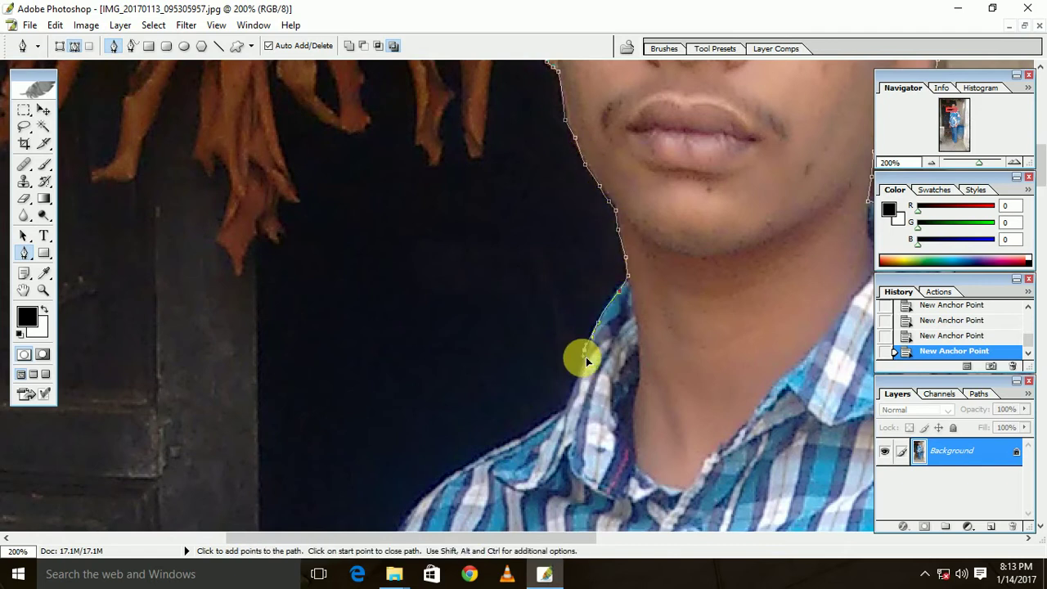
drag(568, 409, 713, 169)
Extend the Pen path from the collar down the shoulder and the shirt's left edge
click(645, 190)
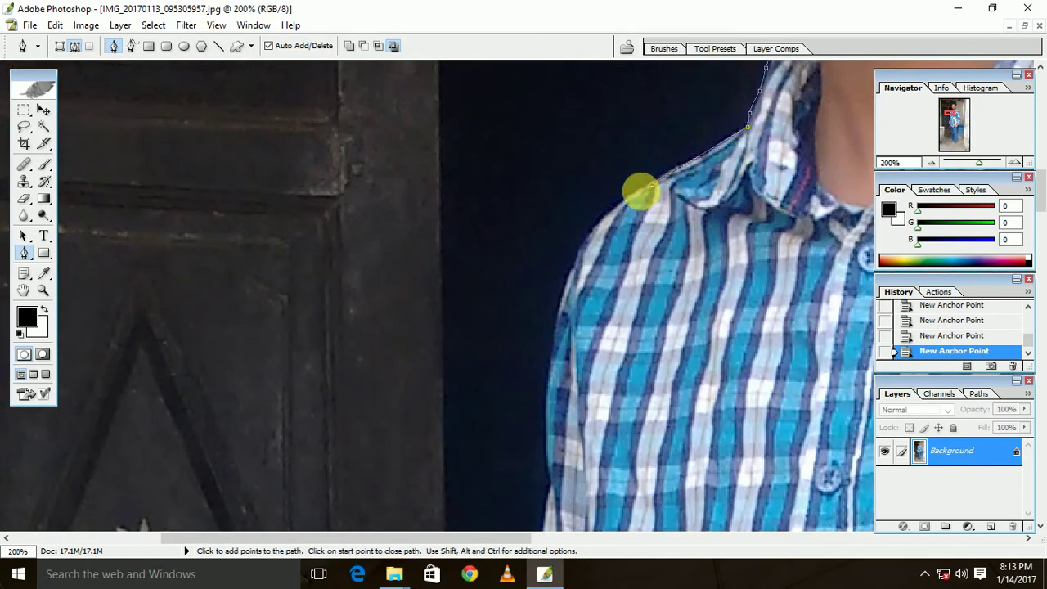
click(585, 244)
click(572, 270)
drag(555, 360, 561, 109)
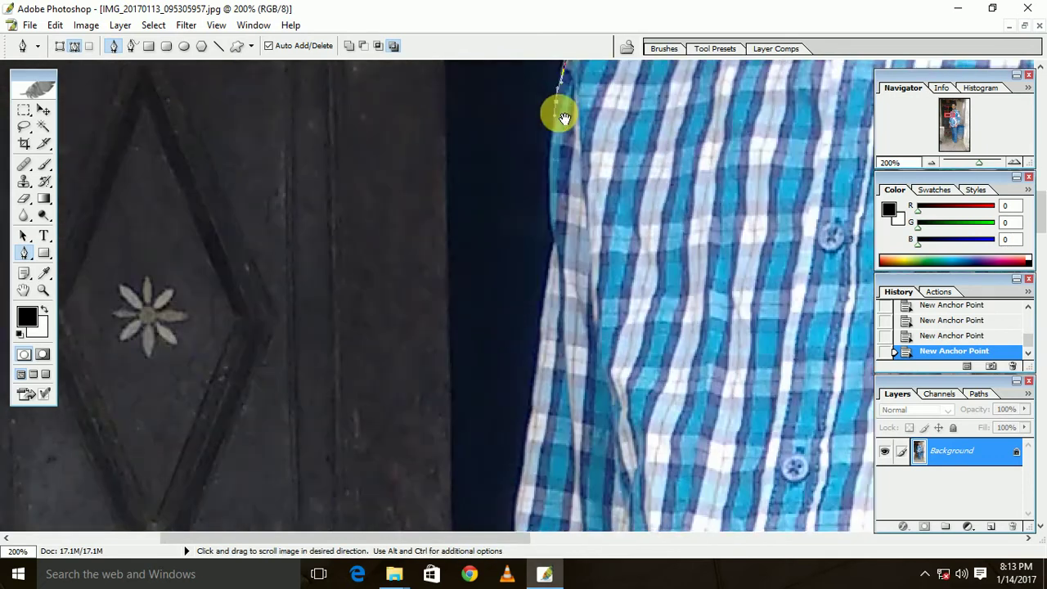
click(551, 222)
click(551, 261)
click(547, 288)
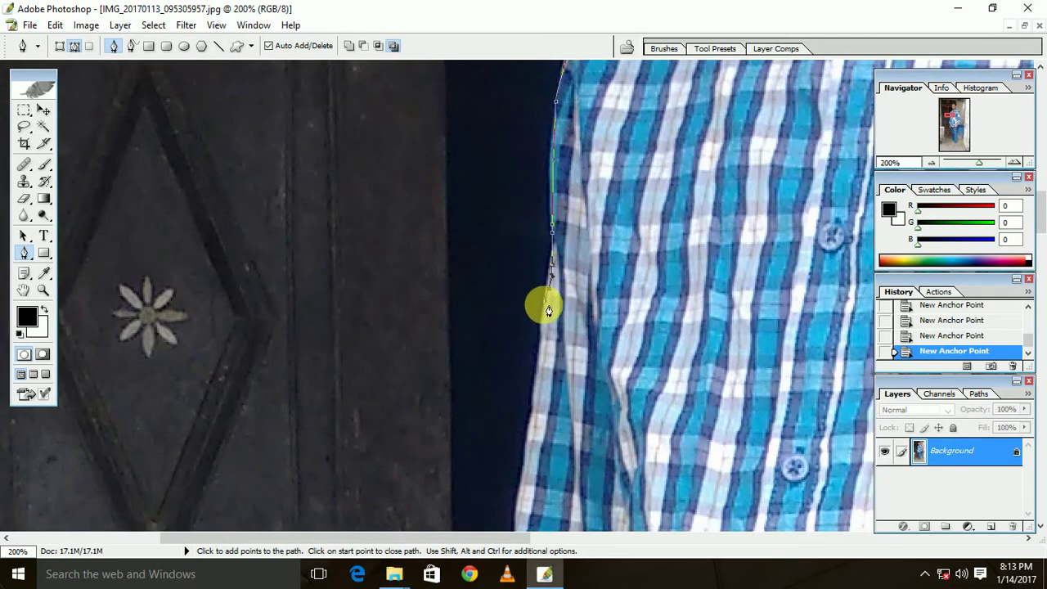
click(539, 329)
click(529, 384)
Continue the path down to the shirt's lower edge and the bottom of the cuff
drag(604, 312, 625, 95)
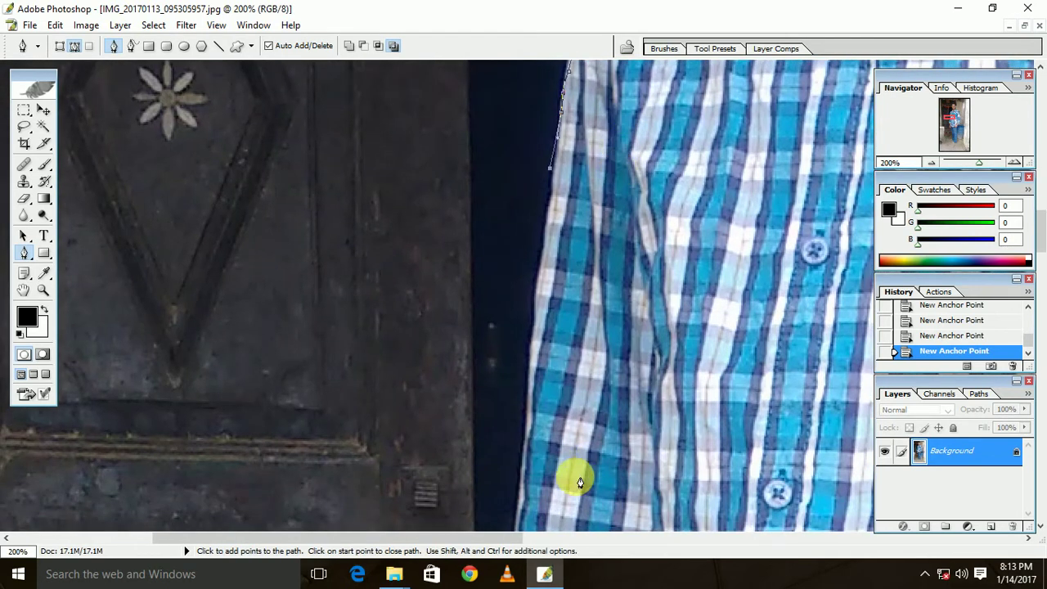
click(519, 459)
drag(573, 458, 610, 180)
click(520, 441)
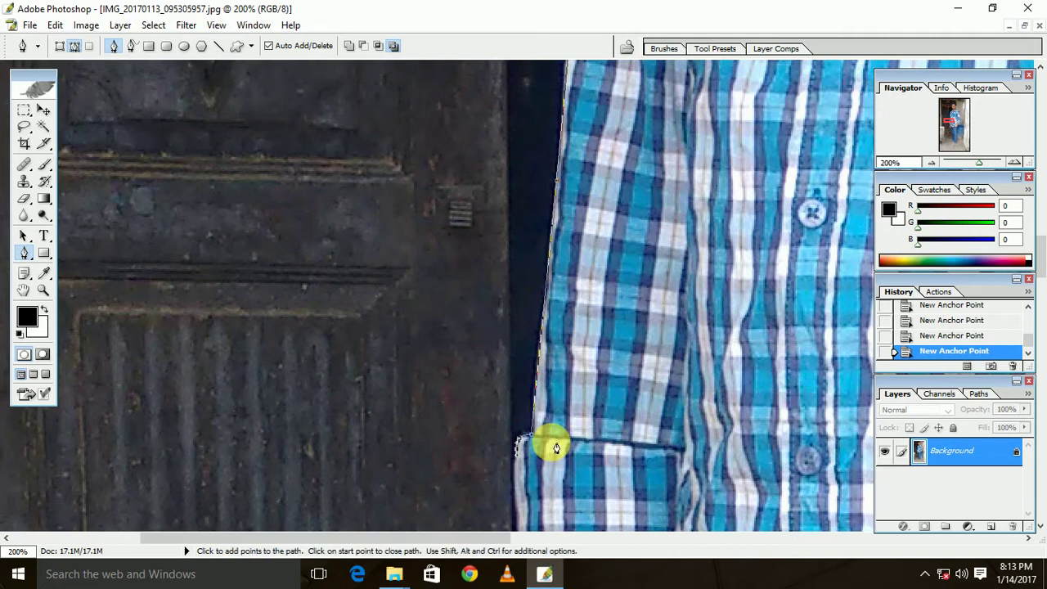
key(space)
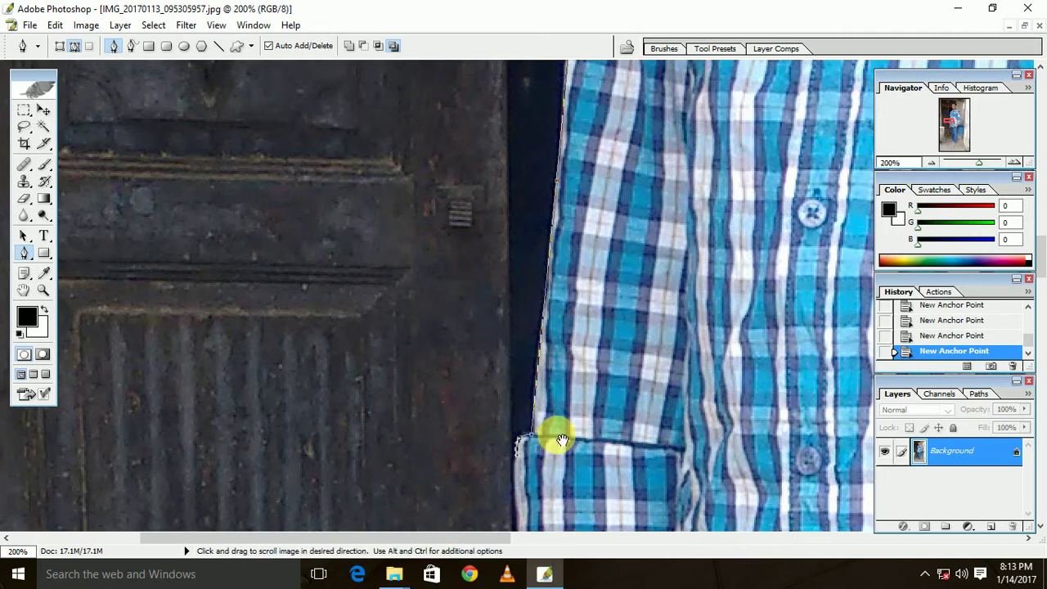
drag(562, 440, 593, 135)
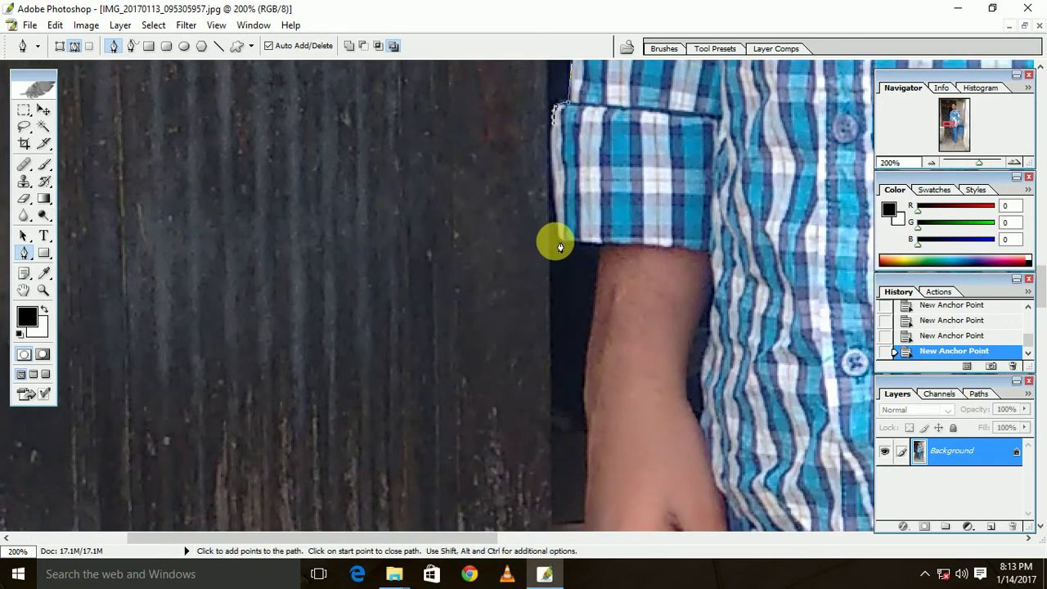
click(561, 239)
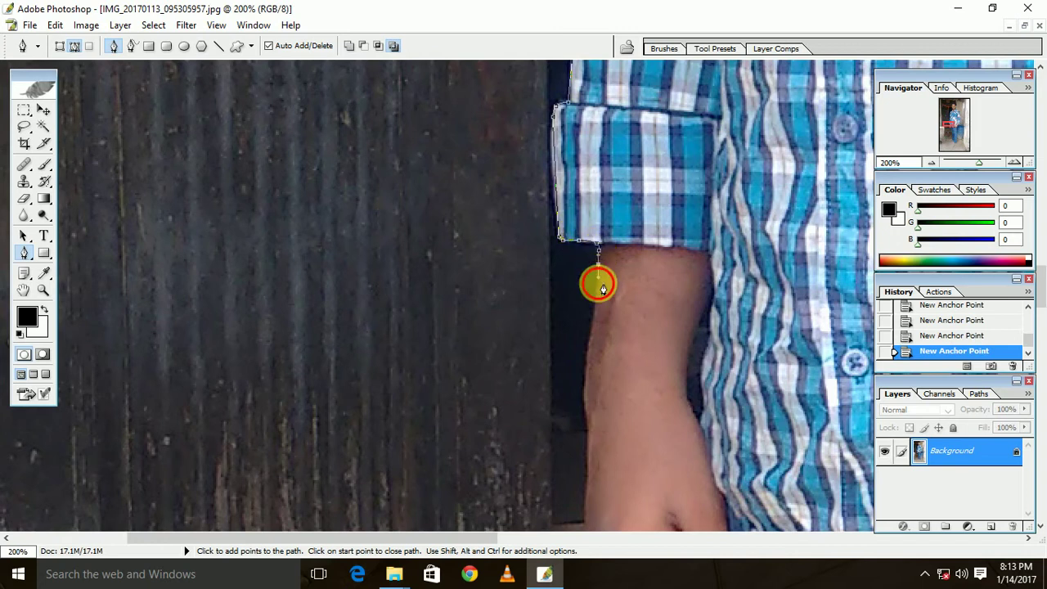
Trace anchor points down the forearm's edge and along the side of the hand
drag(603, 288, 660, 155)
click(591, 224)
click(591, 262)
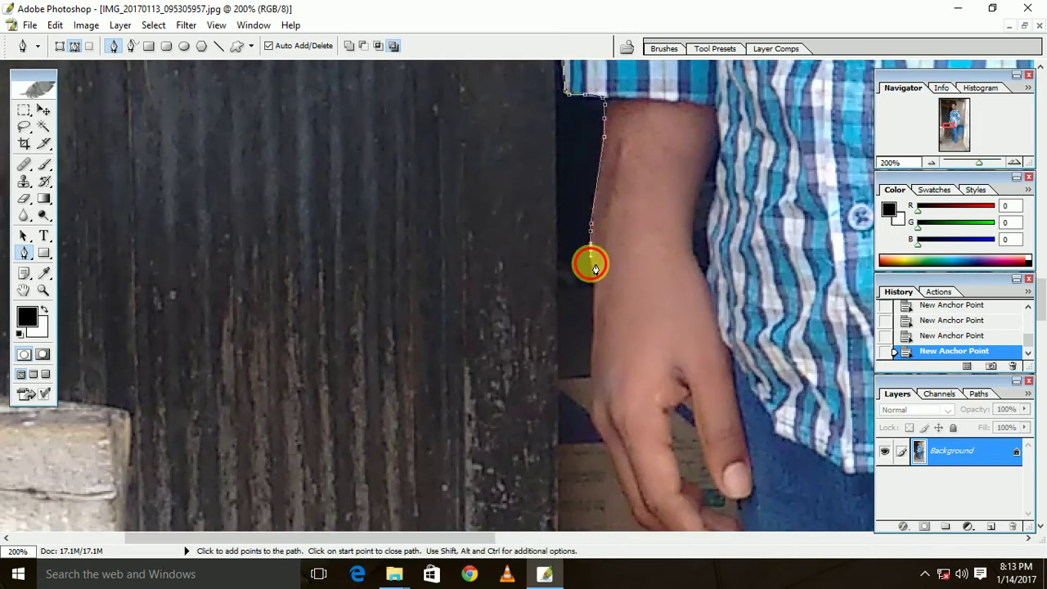
click(595, 295)
click(590, 365)
drag(597, 351, 614, 193)
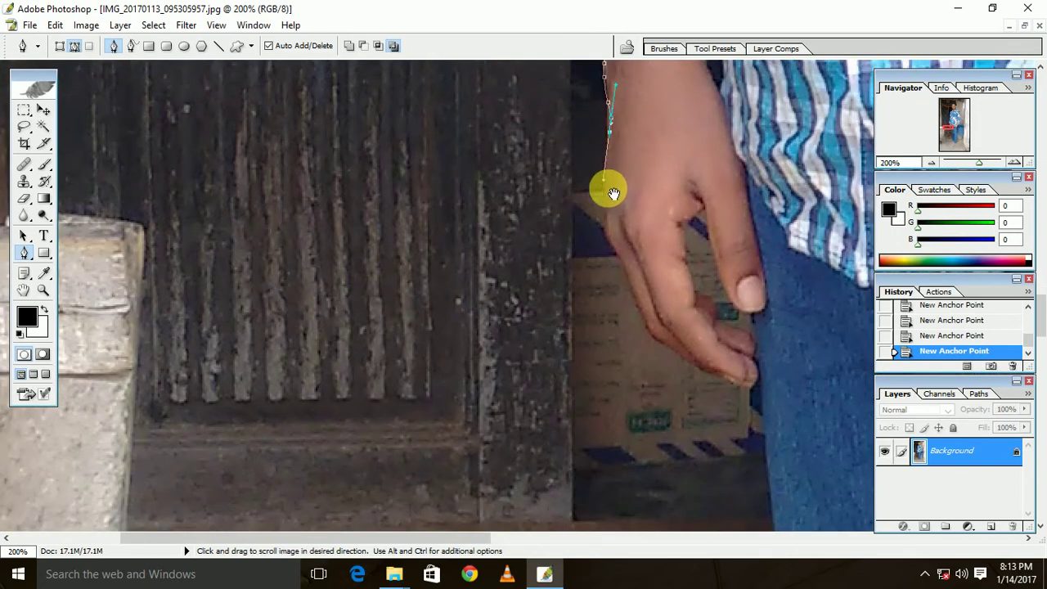
click(604, 206)
click(609, 238)
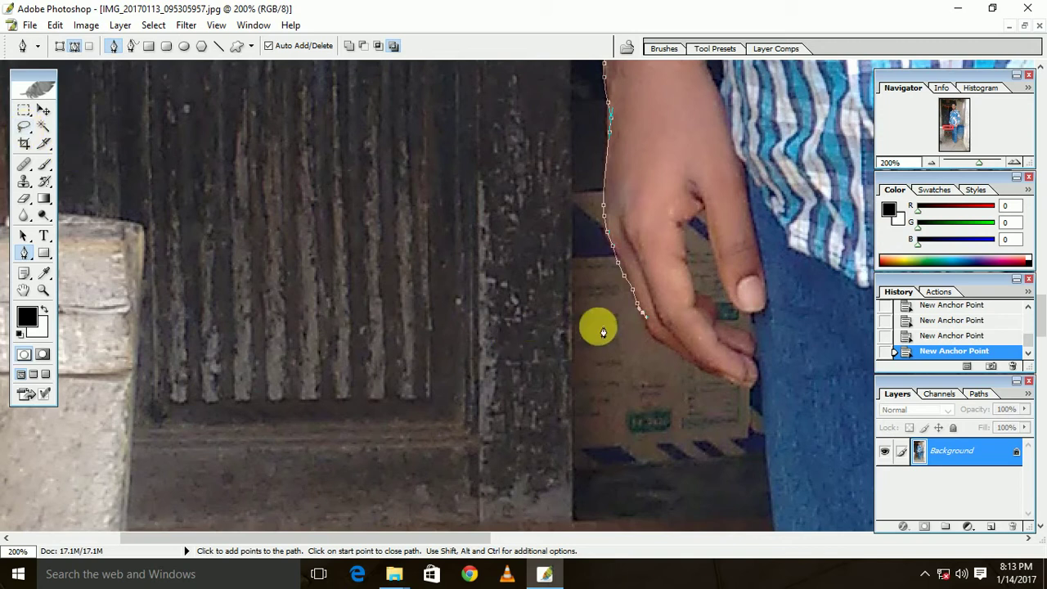
Outline the fingers down to the fingertips resting on the jeans
click(655, 335)
click(669, 346)
click(685, 357)
click(700, 365)
click(713, 373)
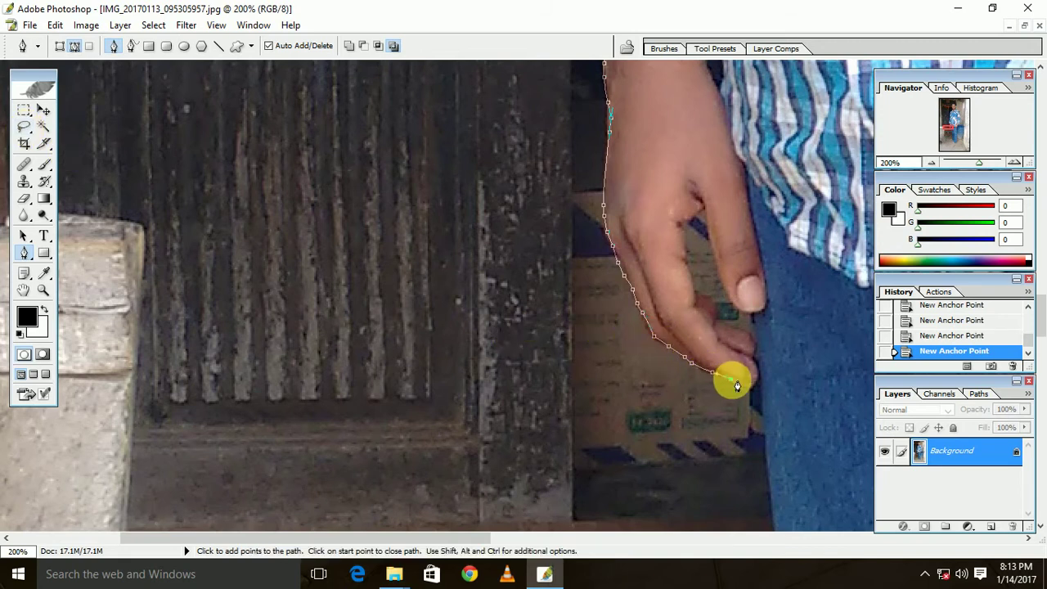
click(754, 388)
Trace the path down the jeans edge to the hem, redoing one misplaced point
scroll(661, 273, down, 3)
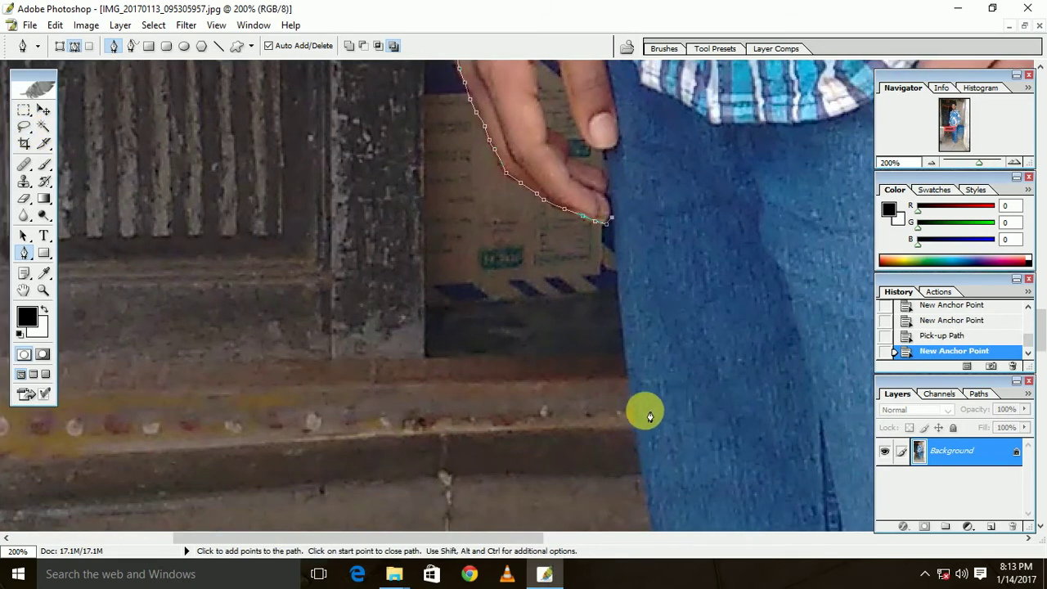
scroll(636, 423, down, 3)
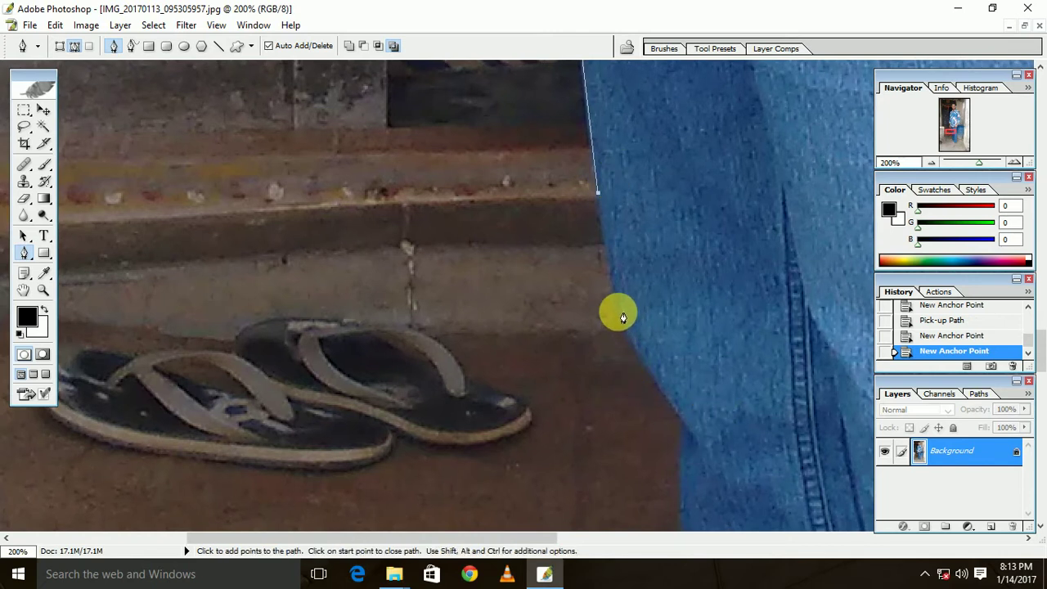
drag(618, 311, 620, 328)
click(689, 406)
scroll(685, 384, down, 3)
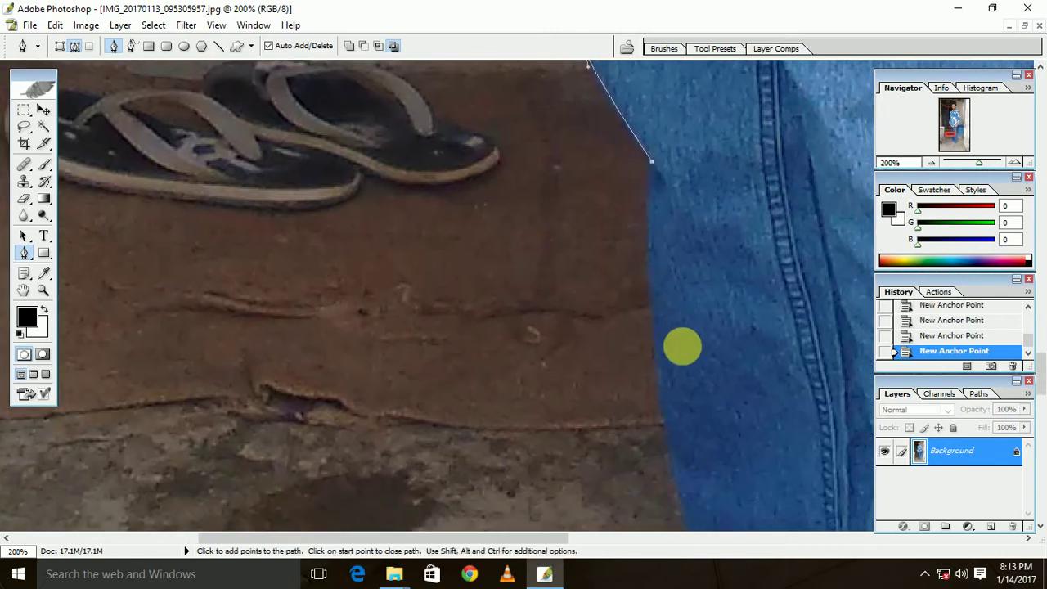
click(661, 378)
scroll(661, 378, down, 1)
scroll(674, 335, down, 1)
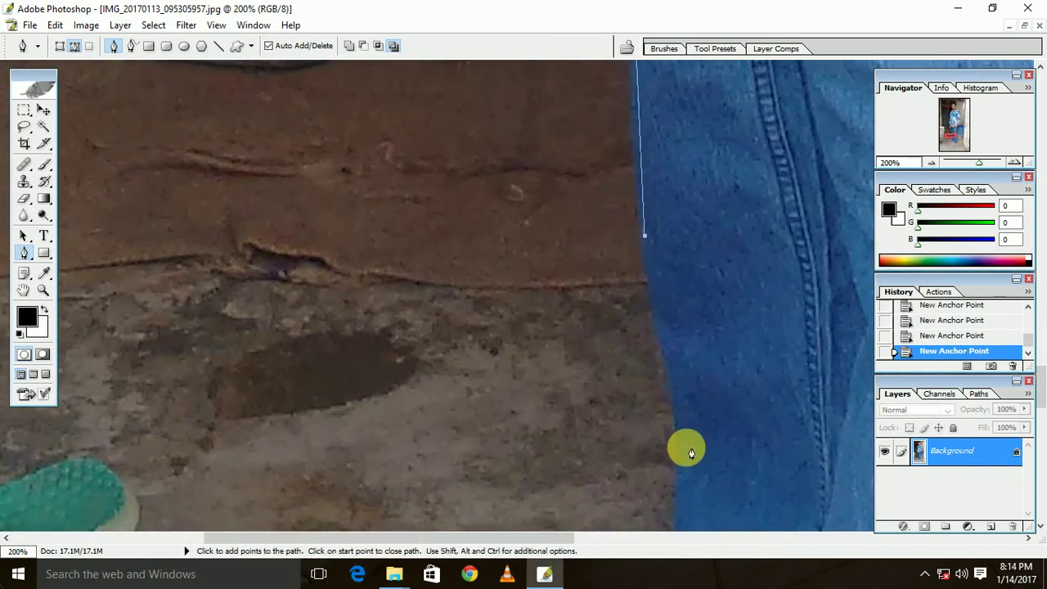
click(687, 466)
scroll(679, 474, down, 3)
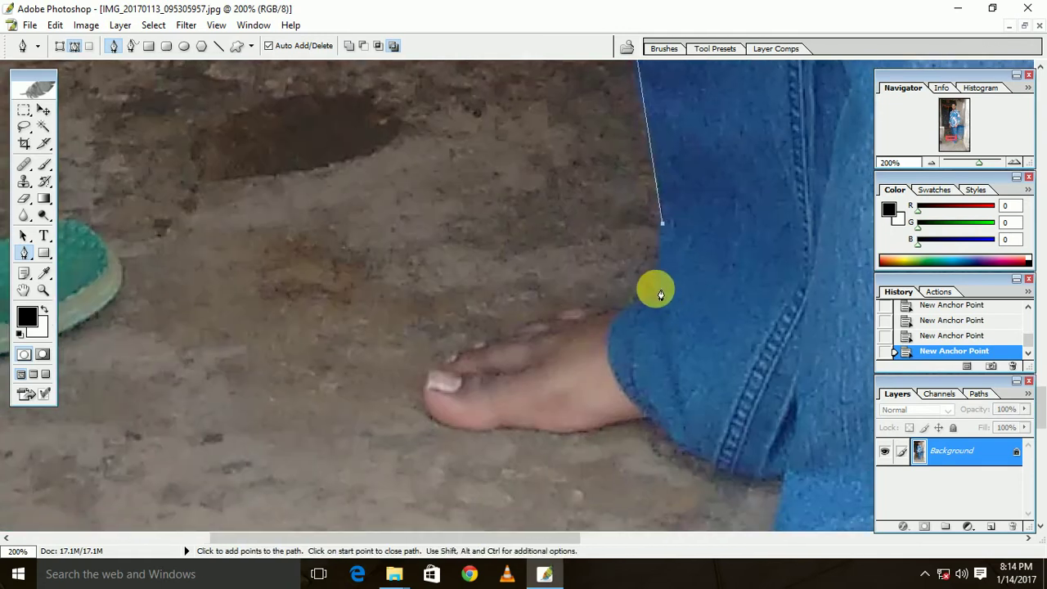
key(ctrl+z)
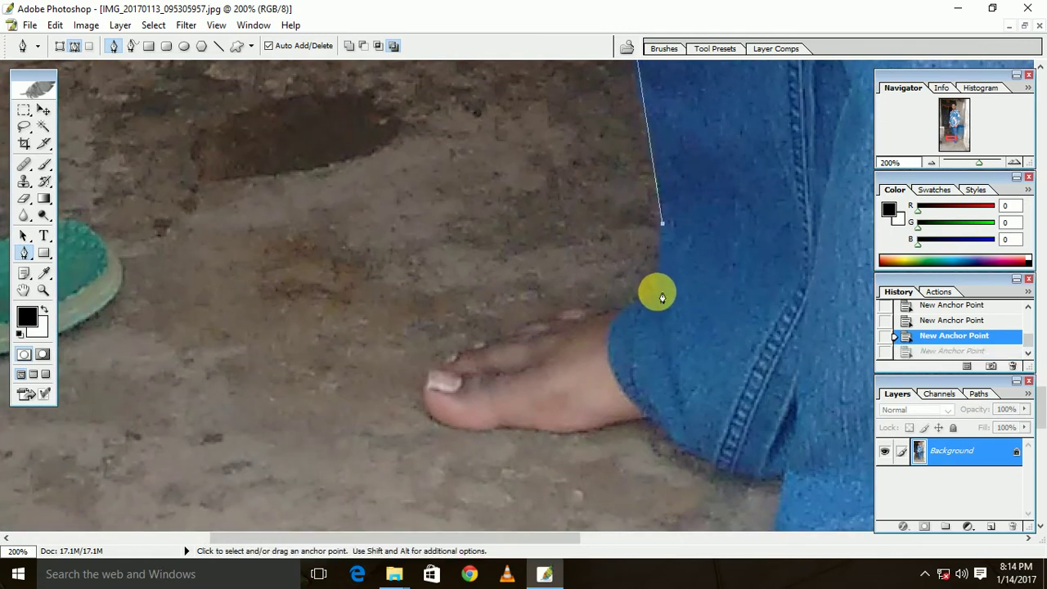
click(657, 292)
Outline the top of the back foot and around its toe
click(587, 308)
click(567, 306)
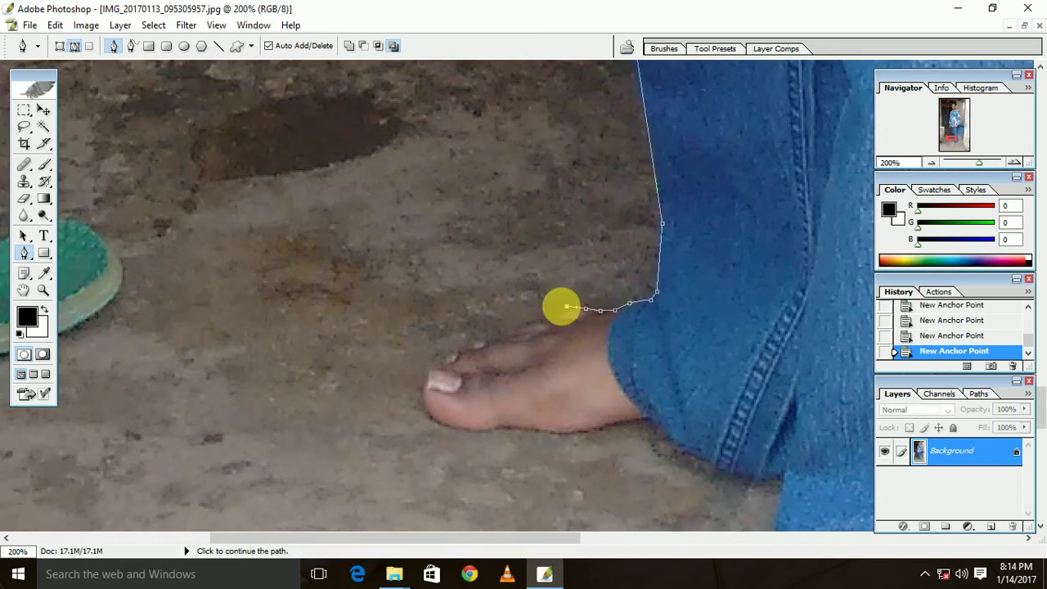
click(556, 311)
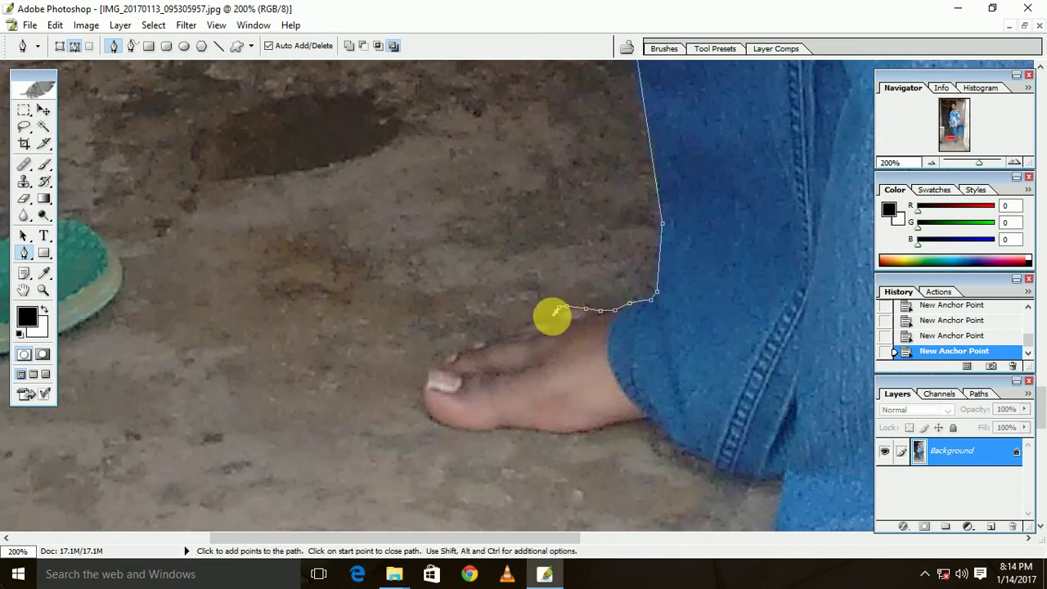
click(467, 346)
click(456, 350)
click(448, 372)
click(429, 378)
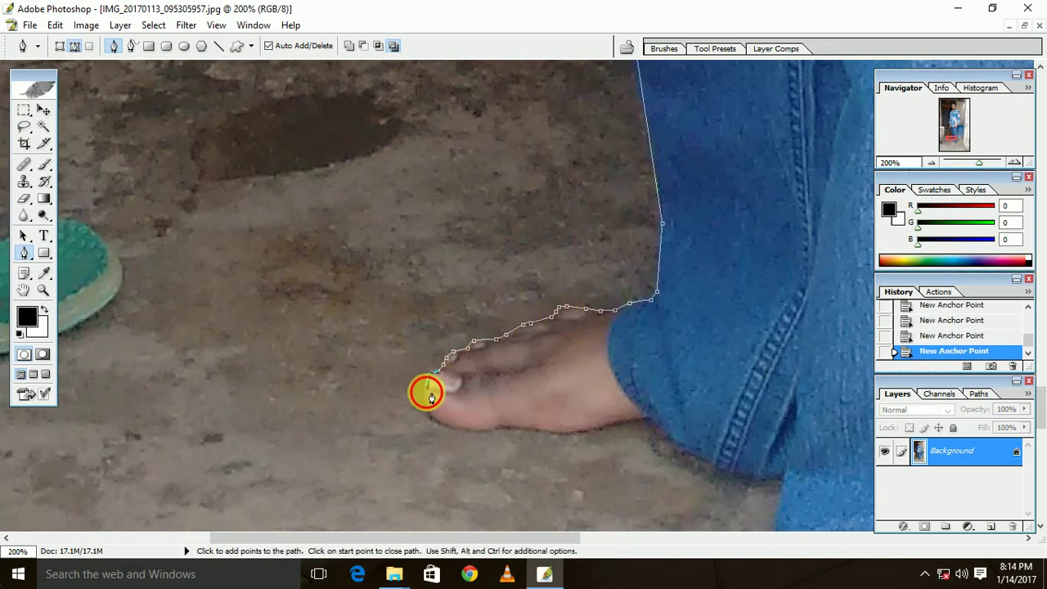
click(437, 421)
click(450, 424)
Extend the outline along the bottom of the back foot
click(532, 426)
click(558, 428)
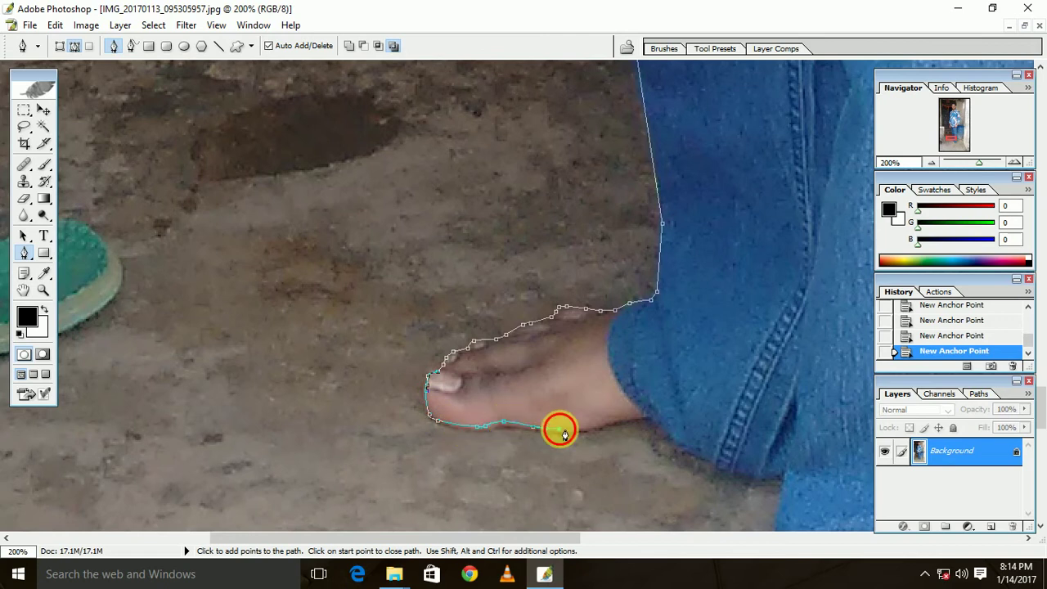
click(586, 428)
click(609, 422)
click(632, 418)
drag(668, 420, 499, 166)
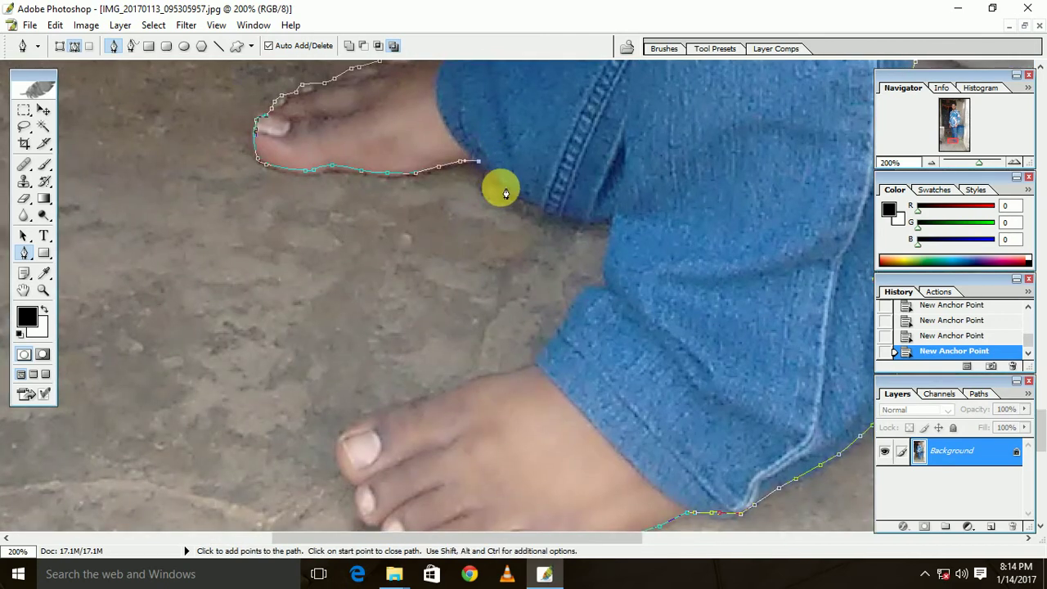
Trace the foot edge back toward the jeans and down the other jeans leg
click(501, 187)
click(517, 195)
click(533, 201)
click(549, 205)
click(568, 210)
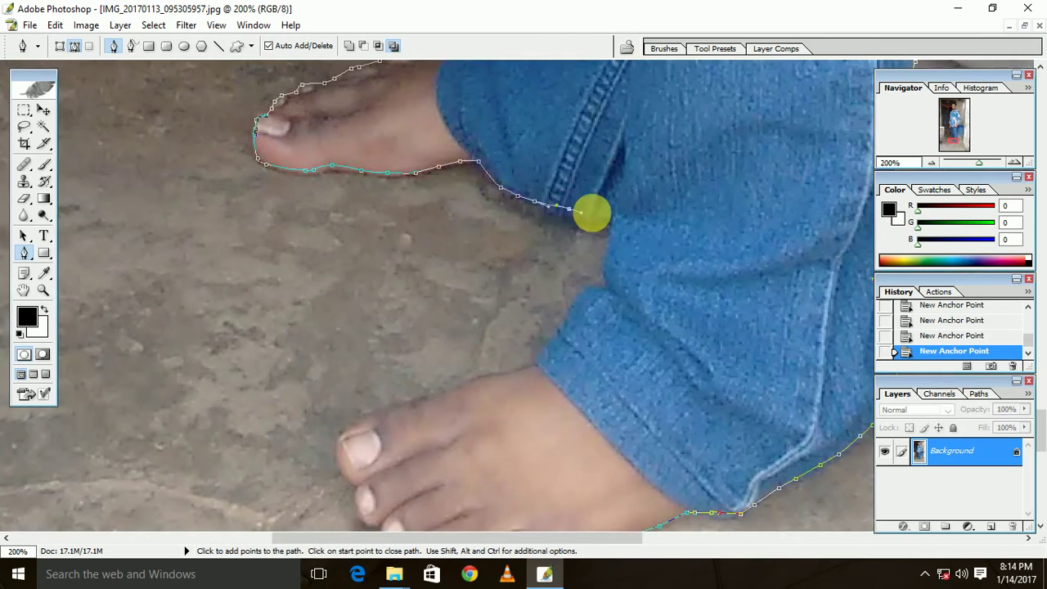
click(597, 284)
click(575, 311)
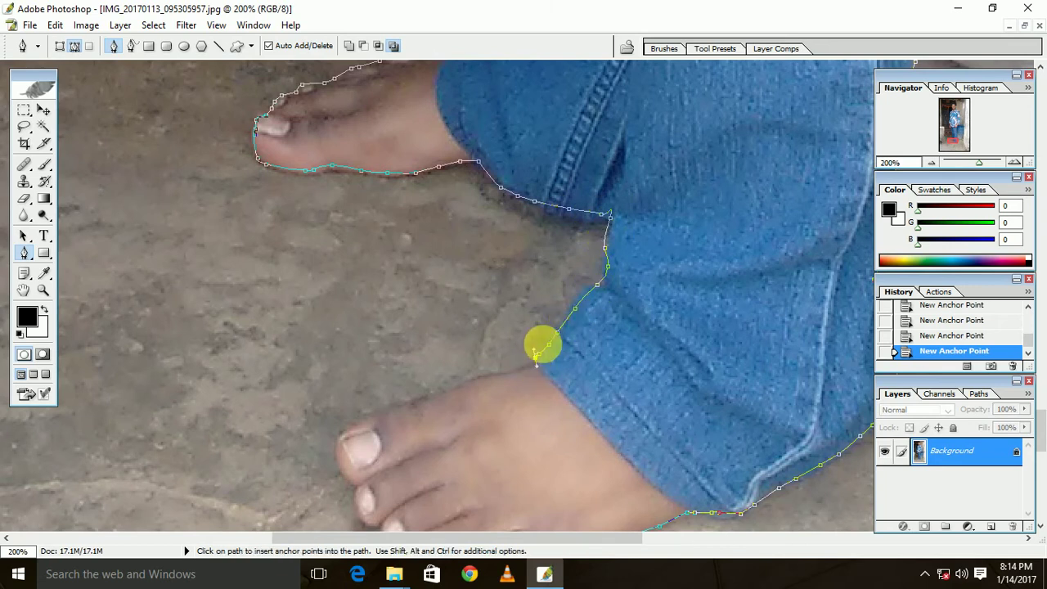
Outline the top edge of the front foot and down the big toe
drag(543, 346, 645, 188)
click(602, 210)
click(577, 213)
click(548, 224)
click(535, 230)
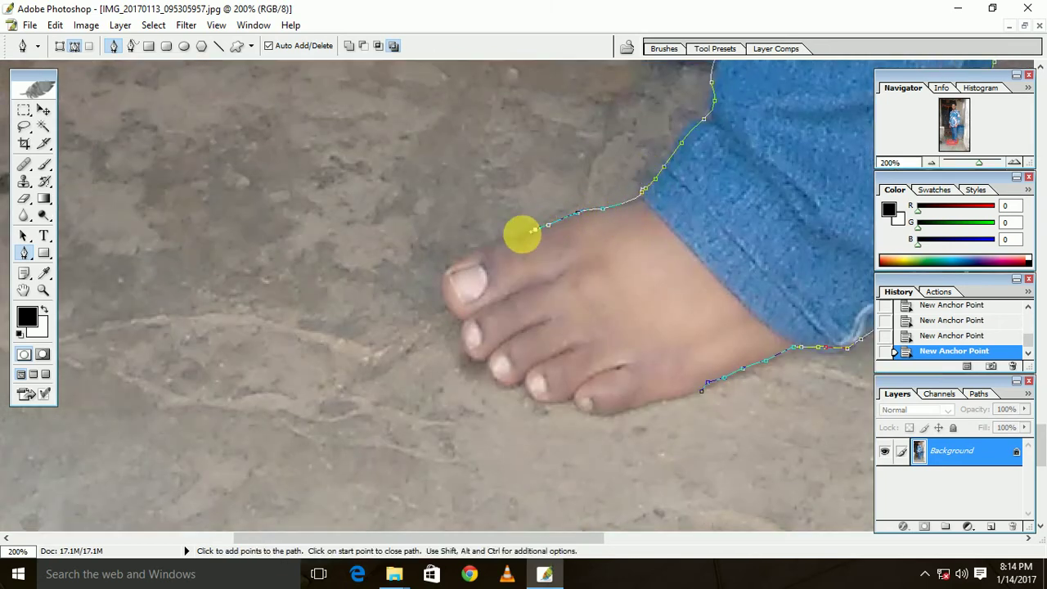
click(502, 241)
click(488, 245)
click(480, 248)
click(446, 305)
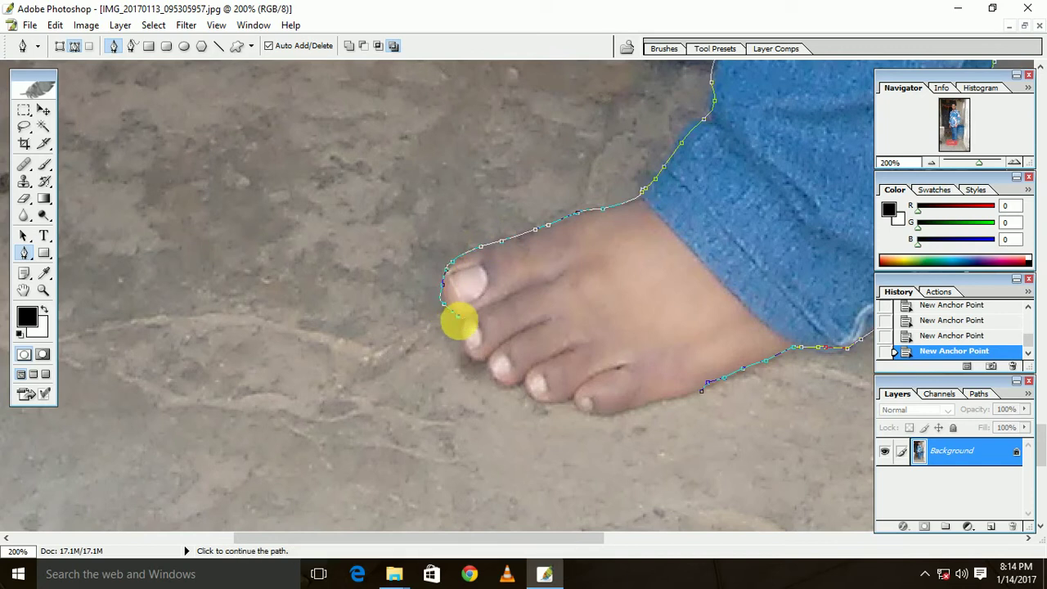
click(459, 321)
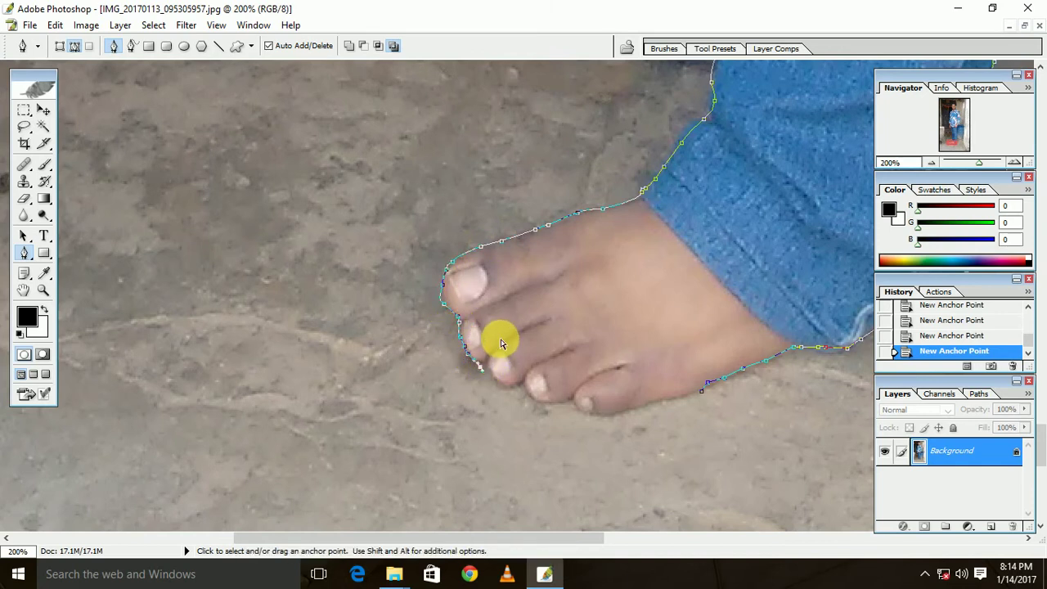
Undo the last three points, then curve the path around the big toe and under the toes
key(ctrl+alt+z)
key(ctrl+alt+z)
key(ctrl+alt+z)
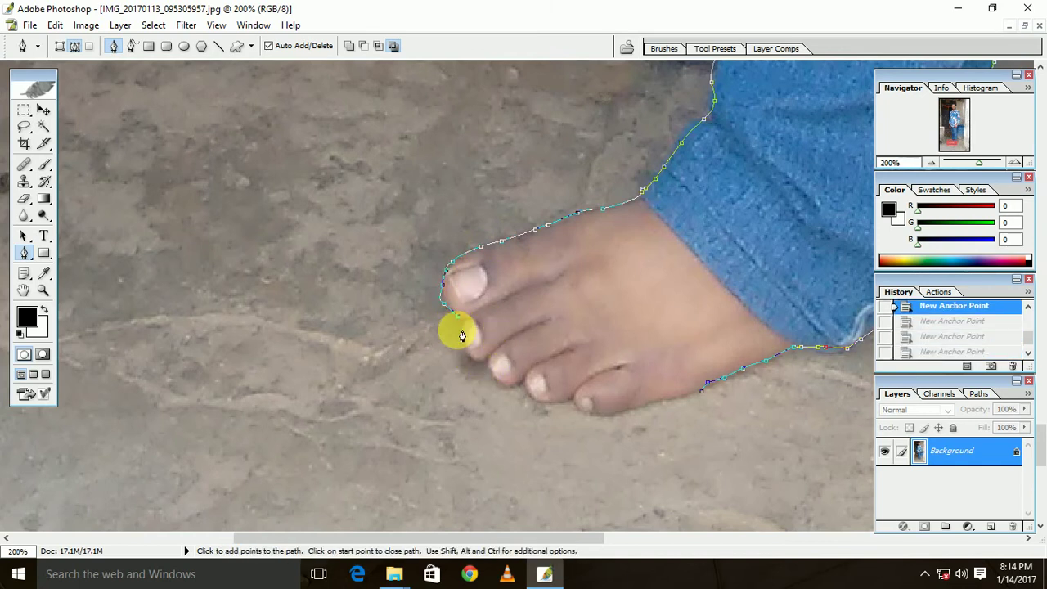
click(459, 334)
drag(487, 369, 491, 375)
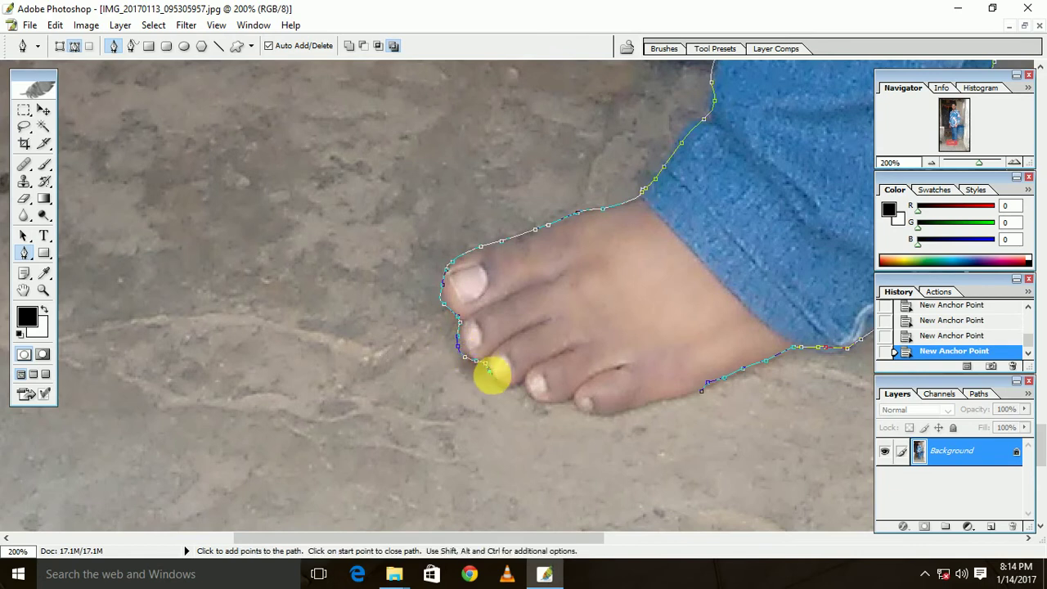
click(518, 386)
click(533, 395)
click(548, 405)
click(562, 405)
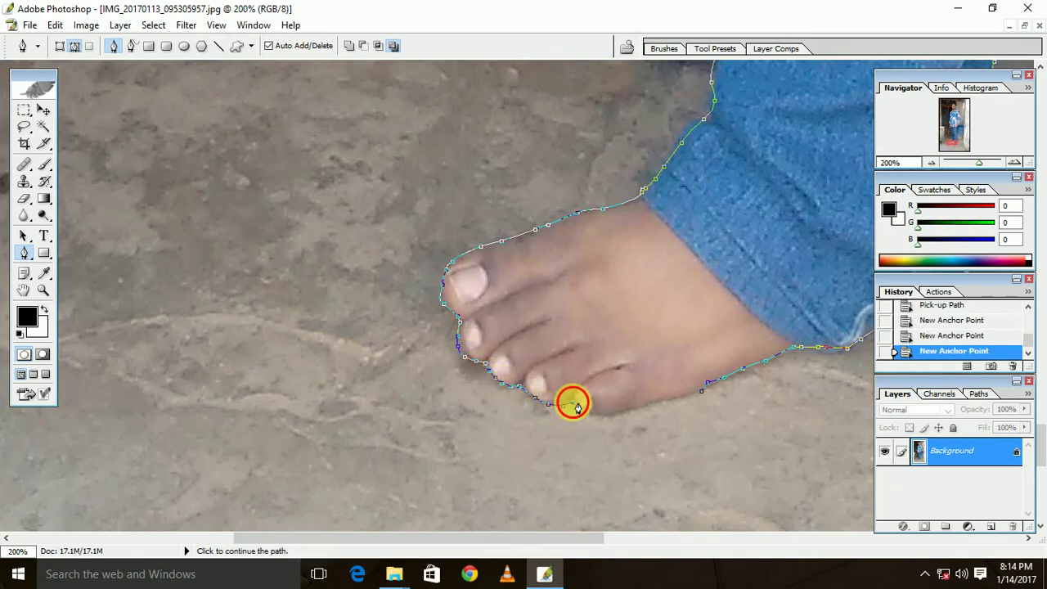
click(572, 399)
Trace along the bottom of the front foot back toward the start point
click(596, 413)
click(612, 413)
click(626, 411)
click(639, 409)
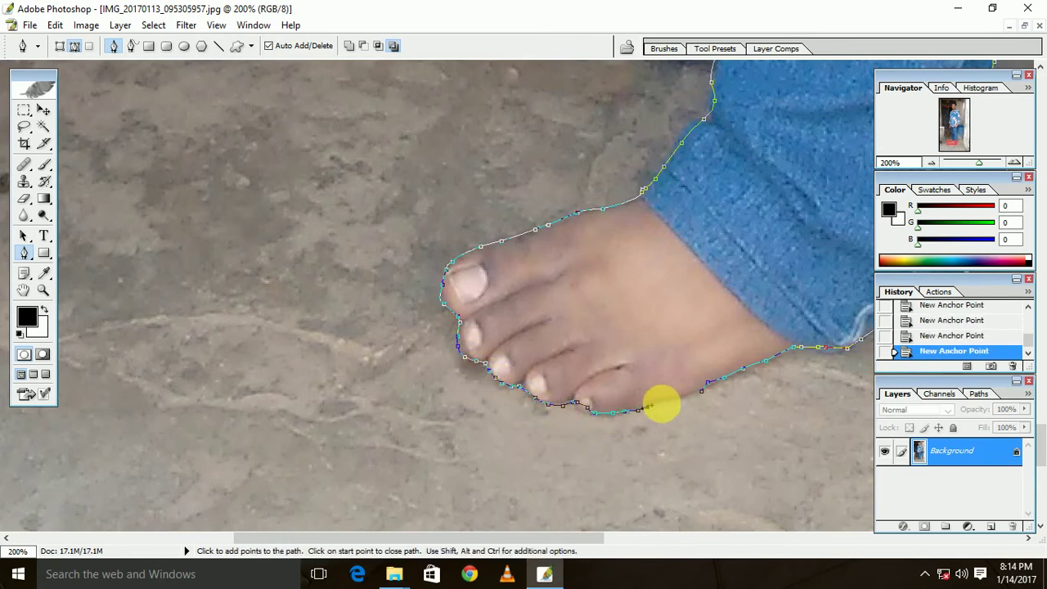
click(684, 401)
Close the figure's Pen path and convert it to a selection with Make Selection
click(706, 398)
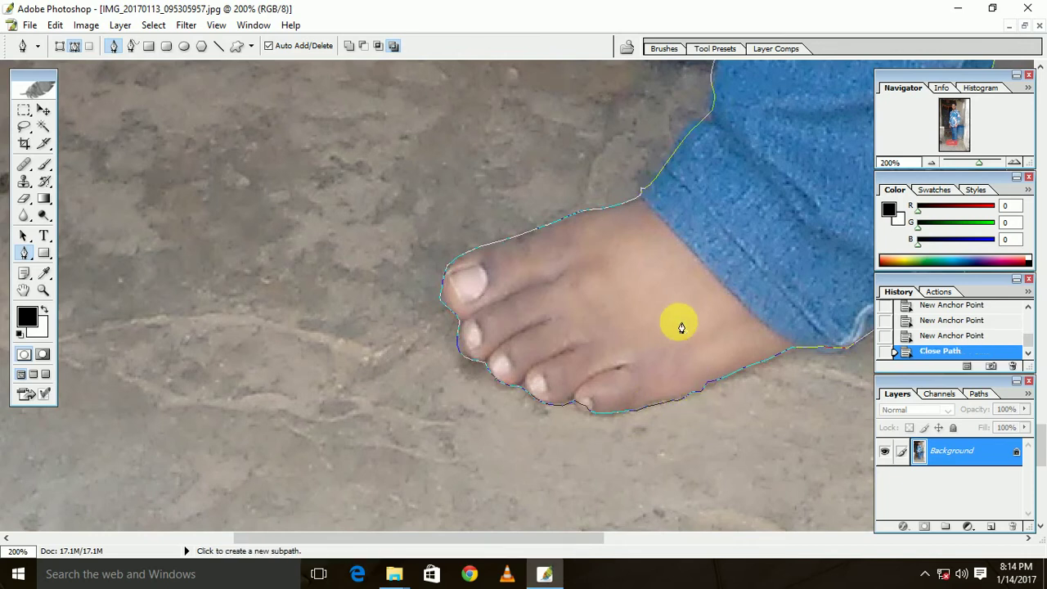
right_click(677, 326)
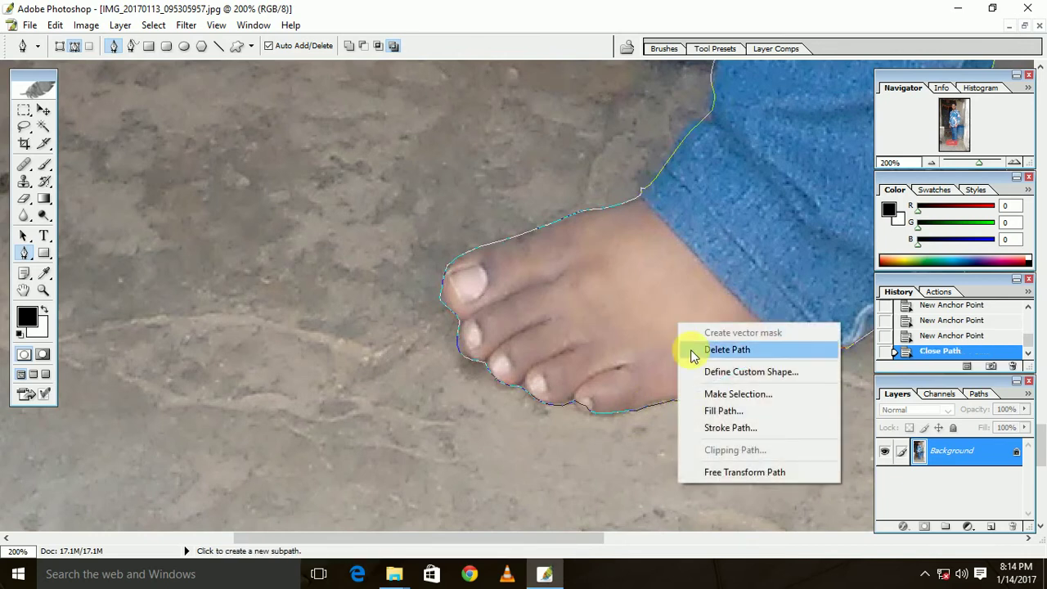
click(716, 393)
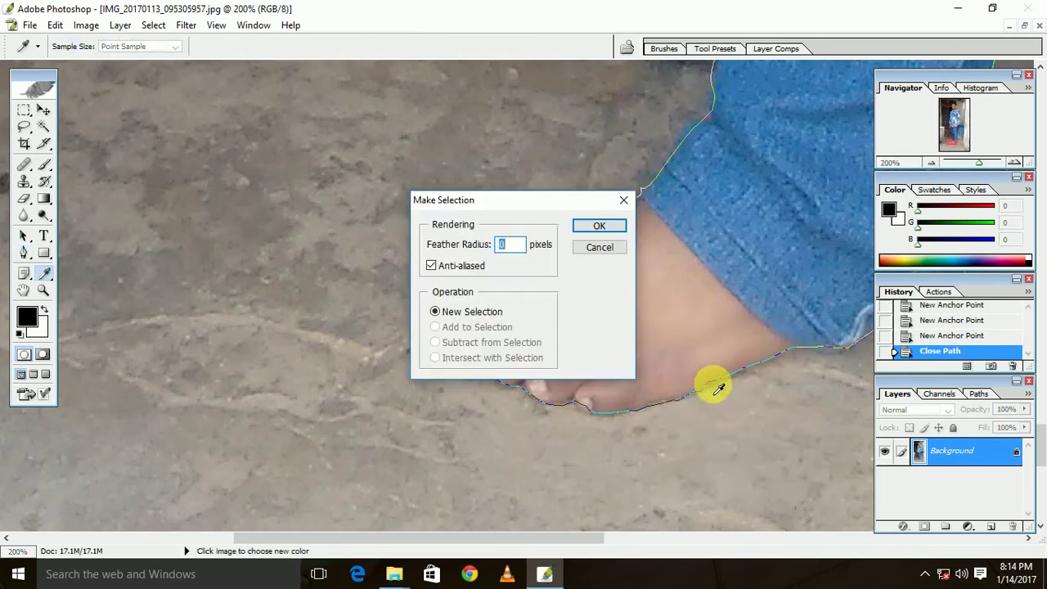
click(592, 232)
Zoom out and trace a closed path around the gap between the arm and torso
drag(601, 232, 507, 331)
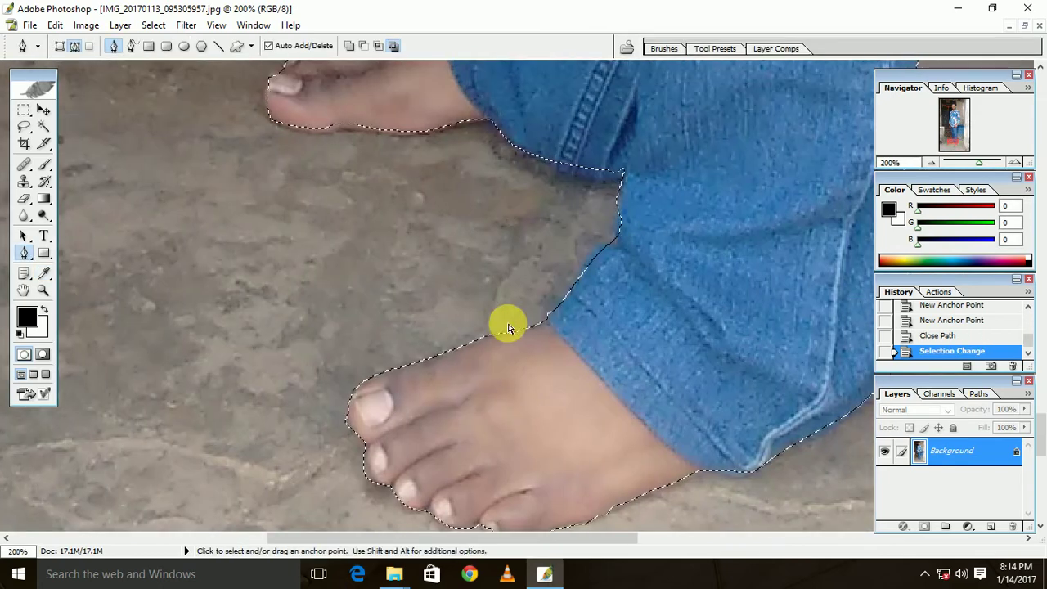
key(ctrl+minus)
key(ctrl+minus)
key(ctrl+minus)
key(ctrl+minus)
mouse_move(596, 275)
mouse_down()
mouse_move(582, 406)
mouse_move(562, 374)
mouse_up()
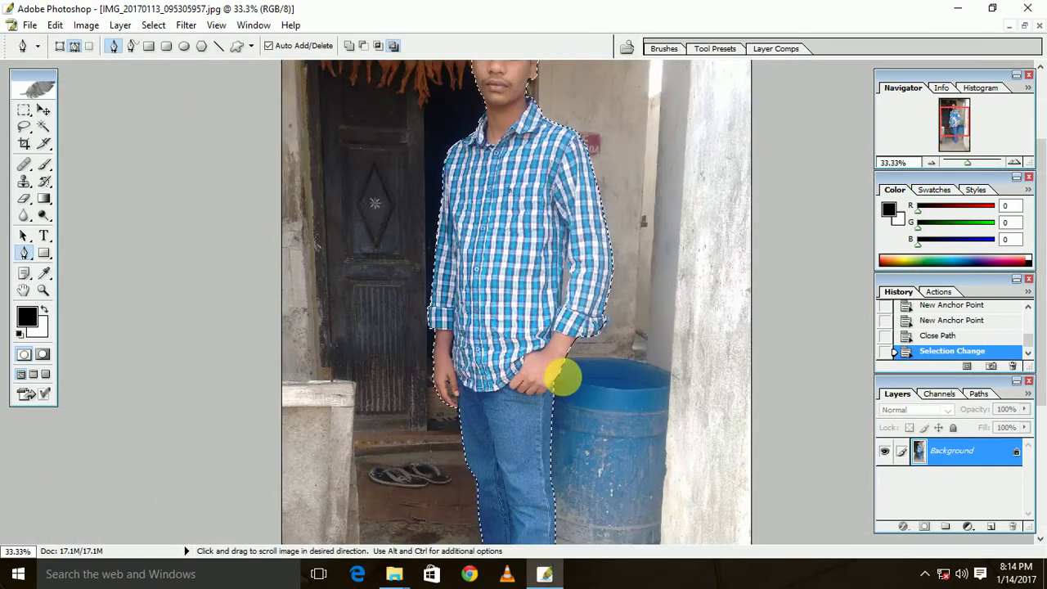
click(566, 309)
click(568, 276)
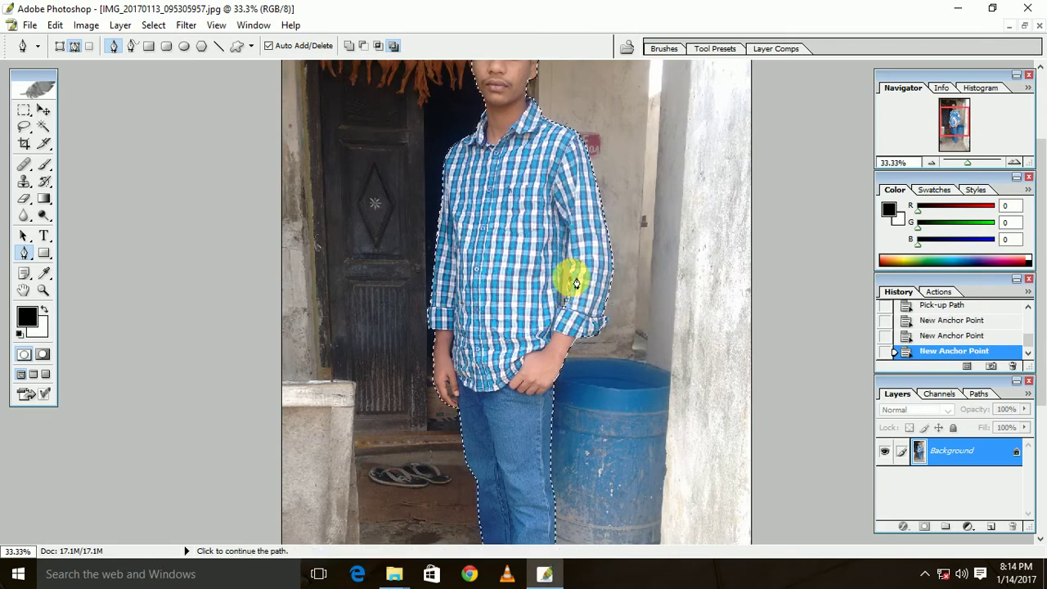
click(563, 260)
click(564, 256)
click(562, 288)
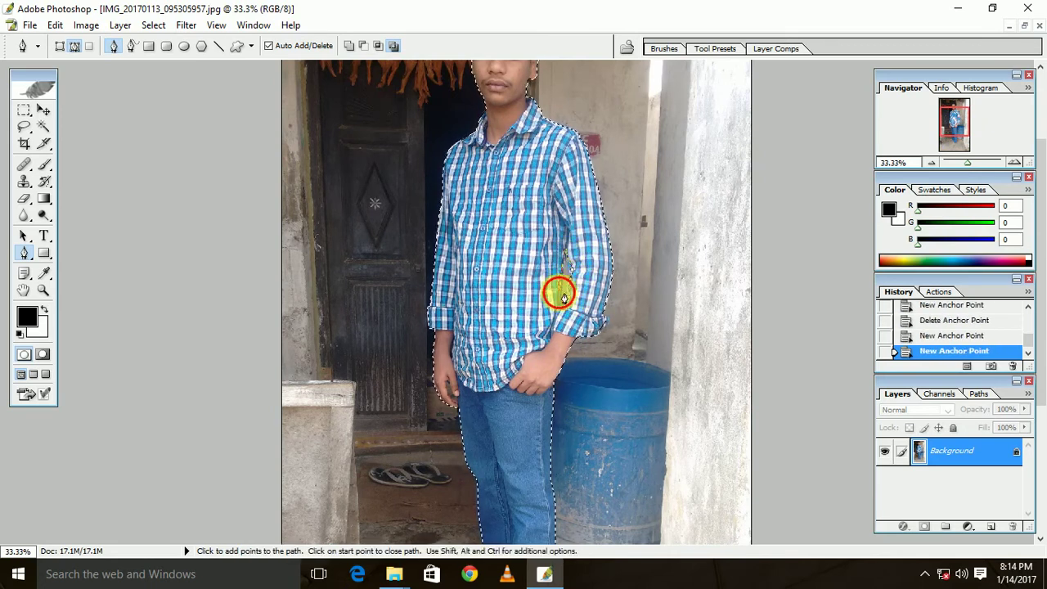
click(558, 299)
click(562, 302)
Convert the arm-gap path to a selection and restore the photo to a floating window
right_click(571, 300)
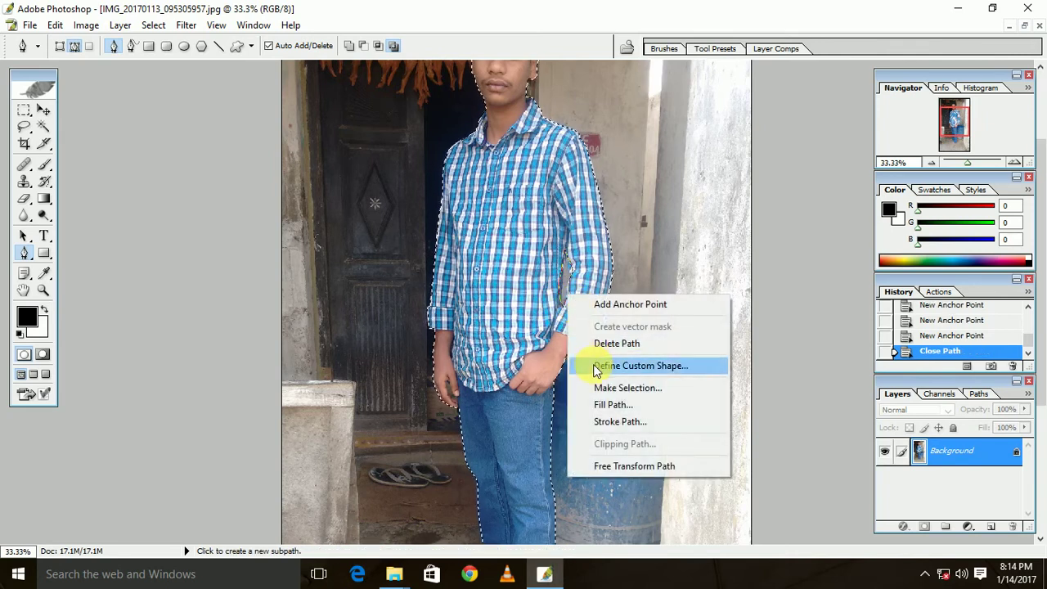
click(601, 388)
click(610, 224)
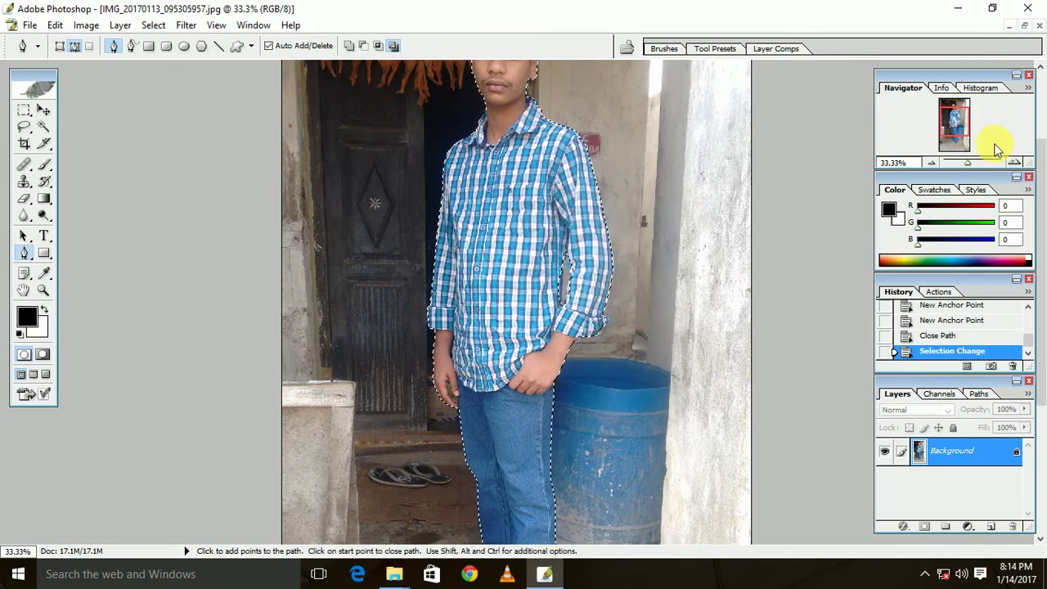
click(1024, 25)
Float 38.psd beside the photo and Move-tool drag the selected young man into it as Layer 4
drag(581, 95, 618, 75)
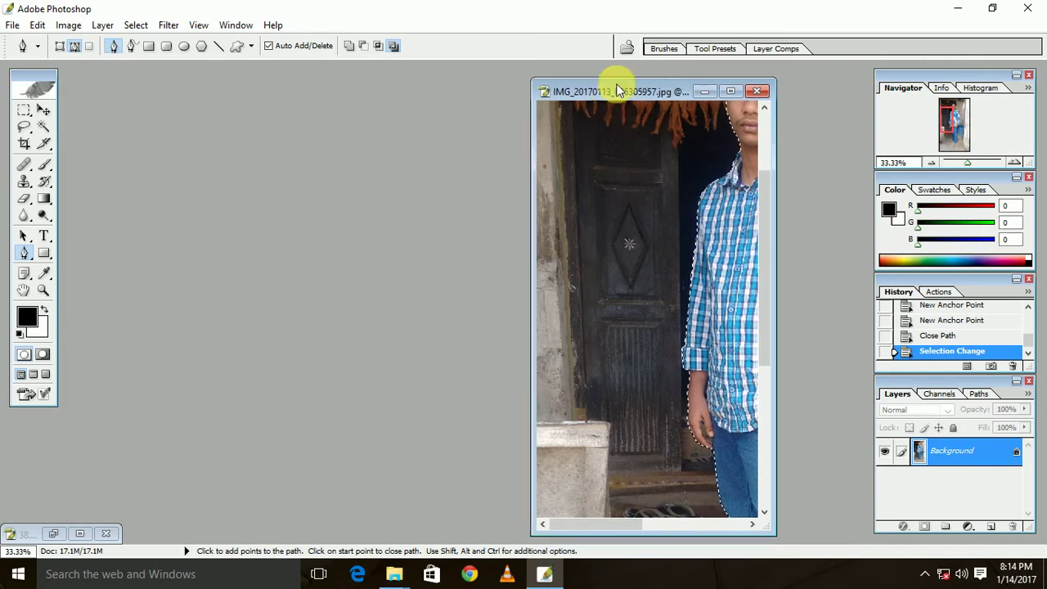
click(53, 534)
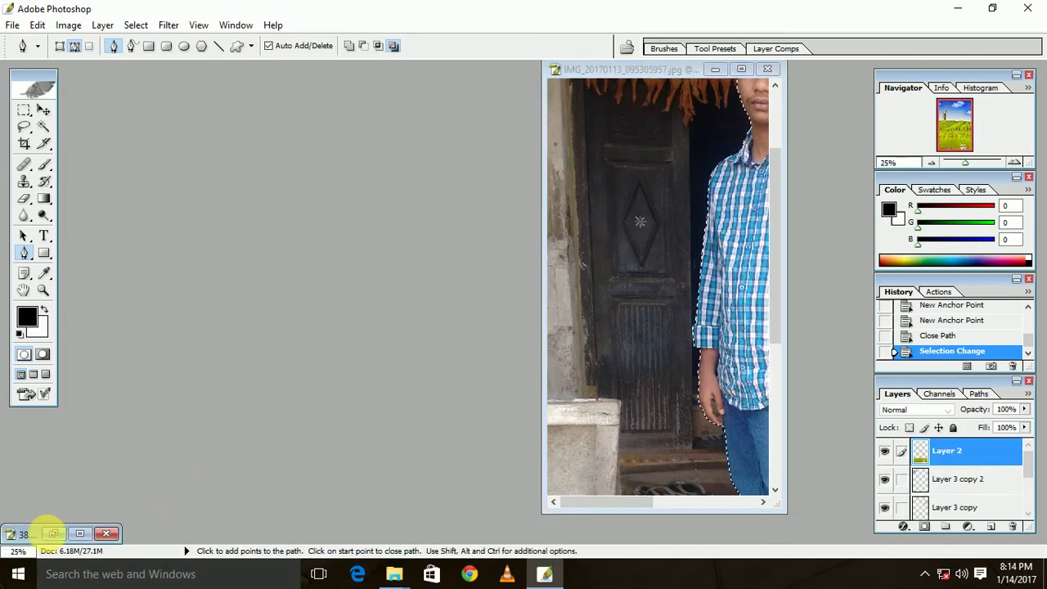
click(1030, 27)
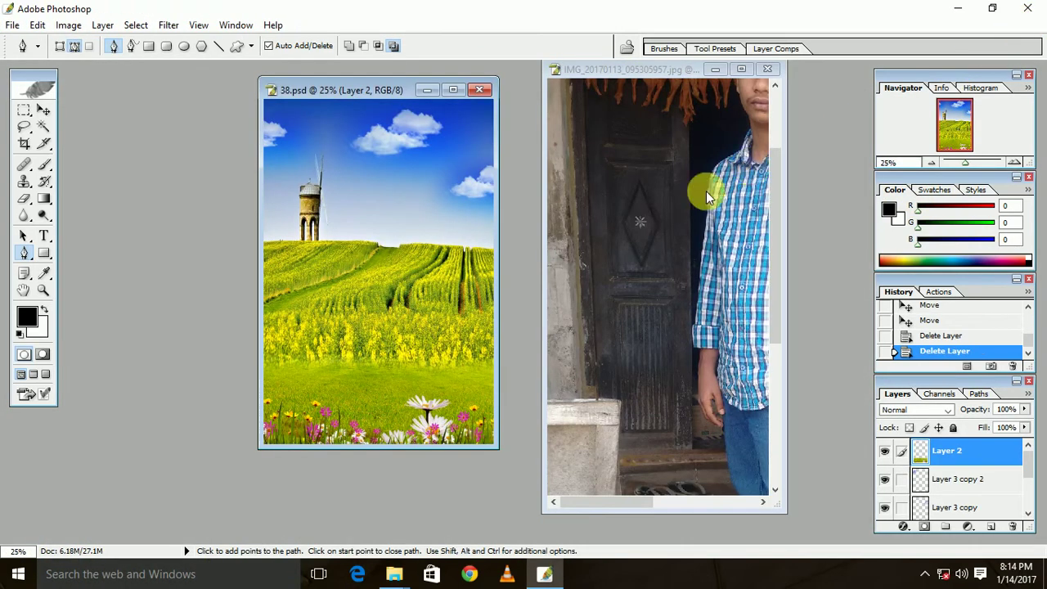
click(43, 110)
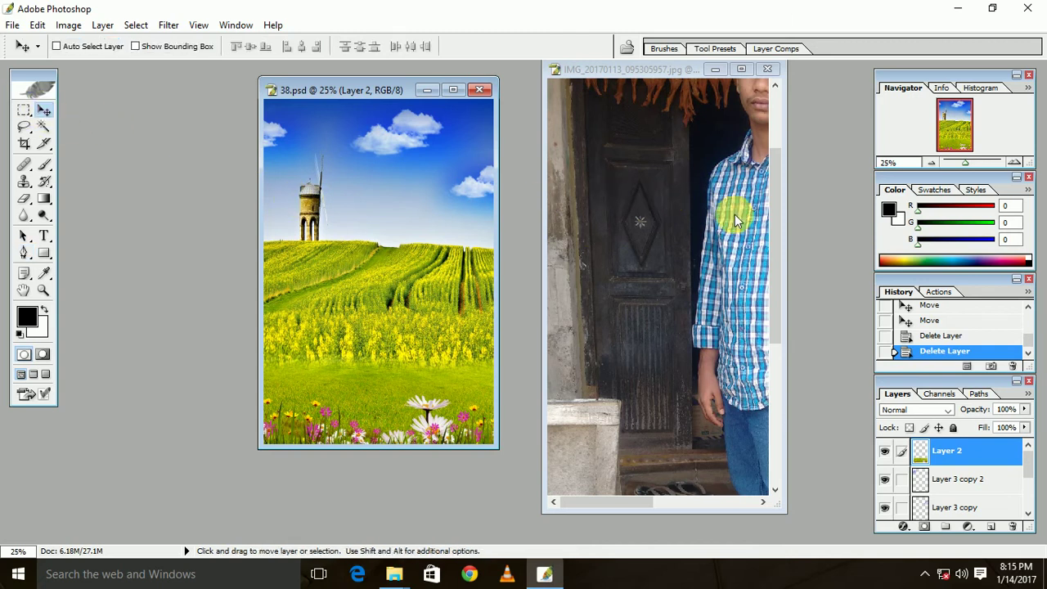
mouse_move(735, 214)
mouse_down()
mouse_move(403, 309)
mouse_move(357, 276)
mouse_up()
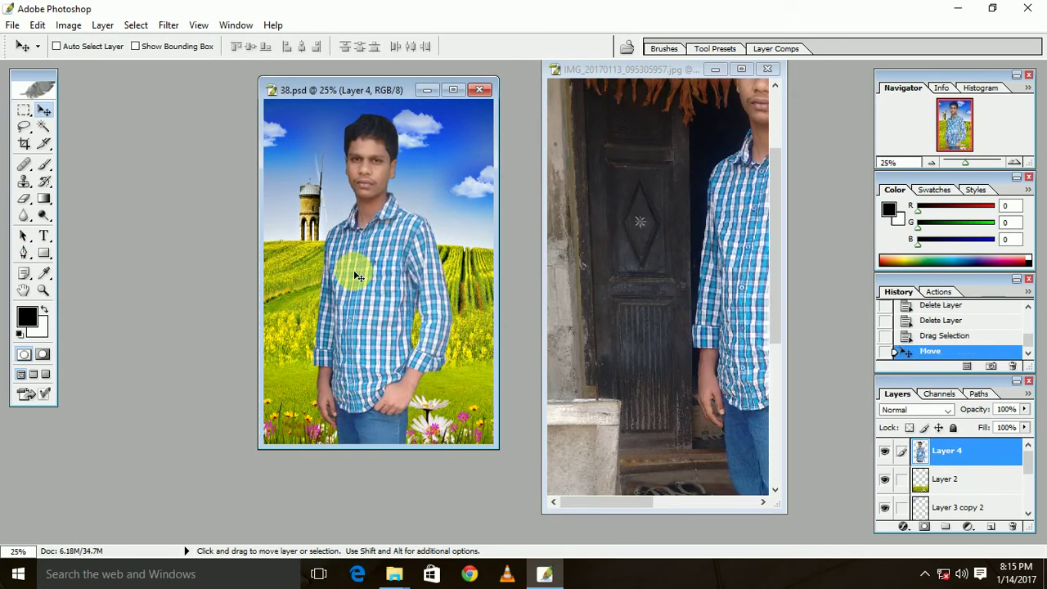
Try a first Free Transform shrink of the young man, then undo it
key(ctrl+t)
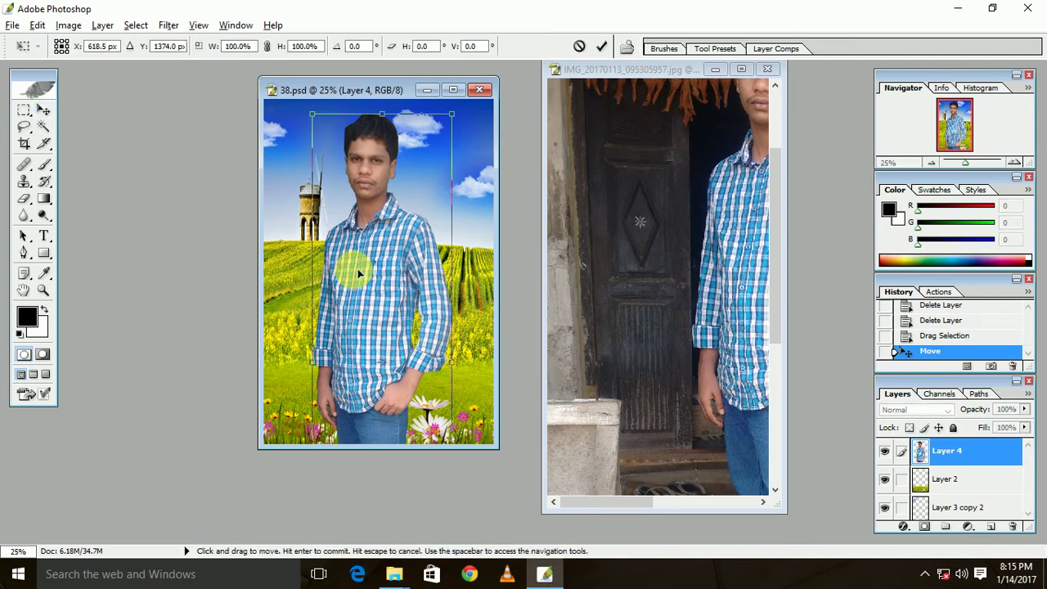
mouse_move(456, 116)
mouse_down()
mouse_move(428, 191)
mouse_move(462, 185)
mouse_move(459, 280)
mouse_move(428, 301)
mouse_move(468, 194)
mouse_move(446, 206)
mouse_up()
key(Return)
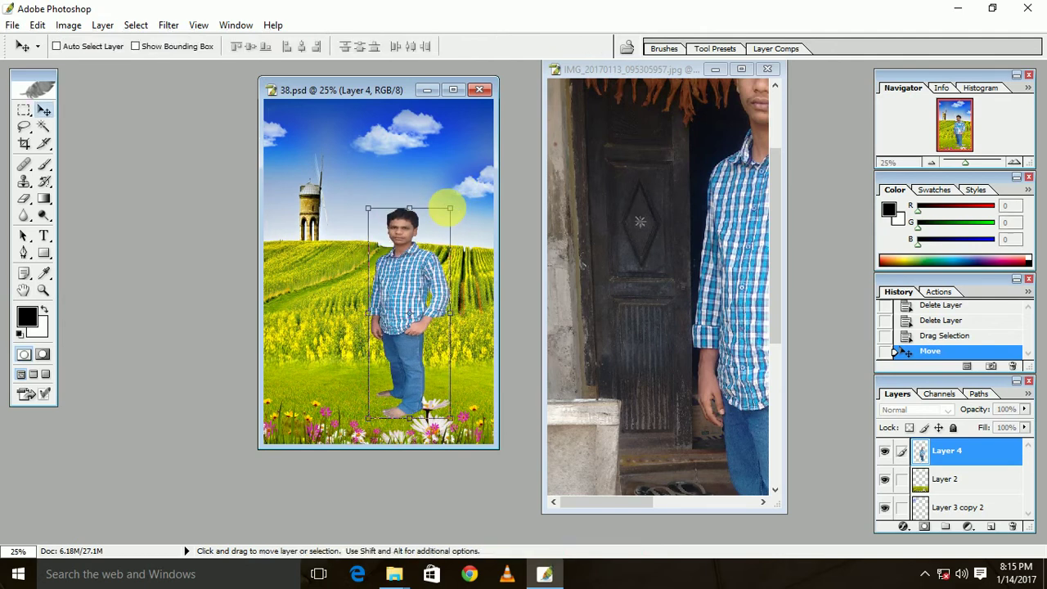
key(ctrl+z)
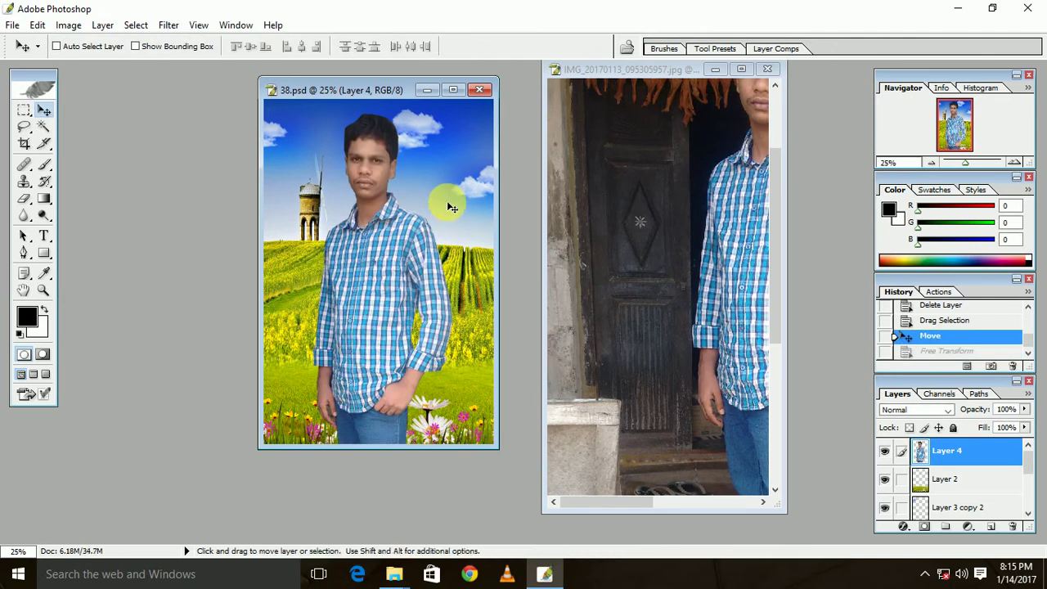
Scale the young man to 62.9% and position him standing in the flower field
key(ctrl+t)
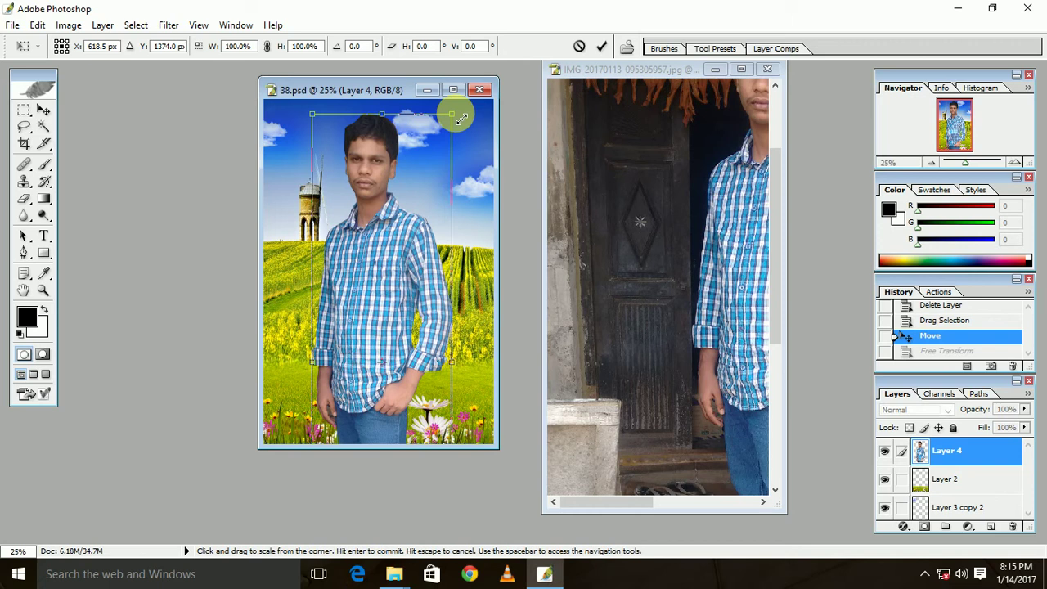
drag(460, 121, 428, 187)
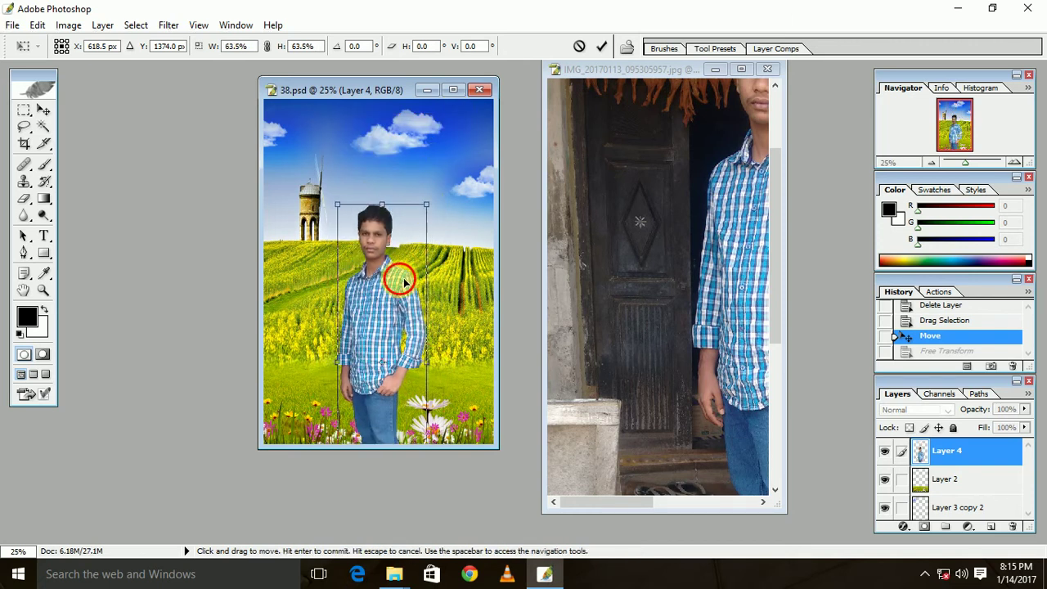
drag(402, 276, 406, 197)
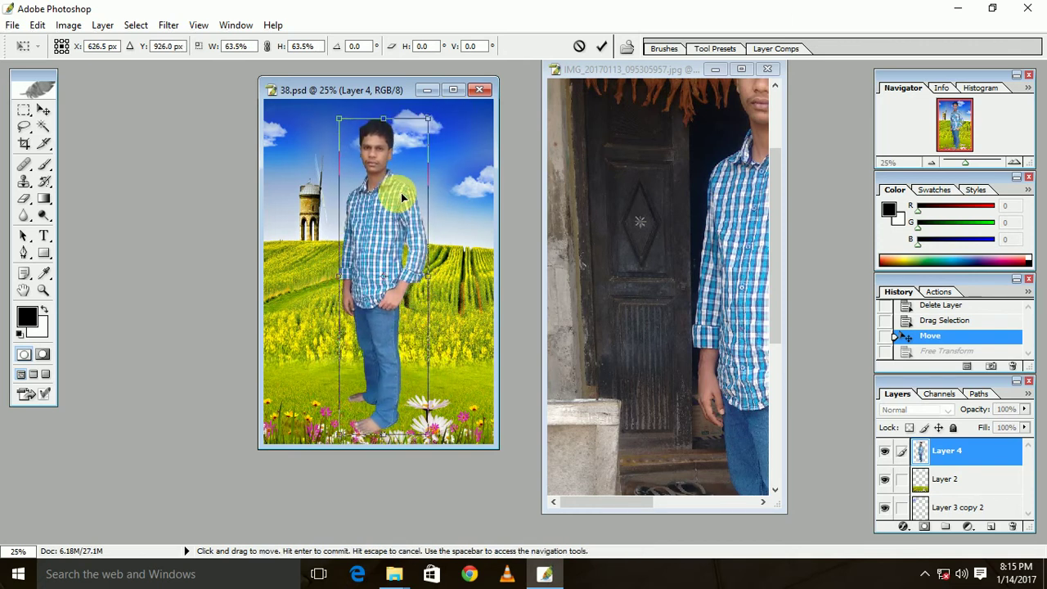
drag(437, 130, 441, 117)
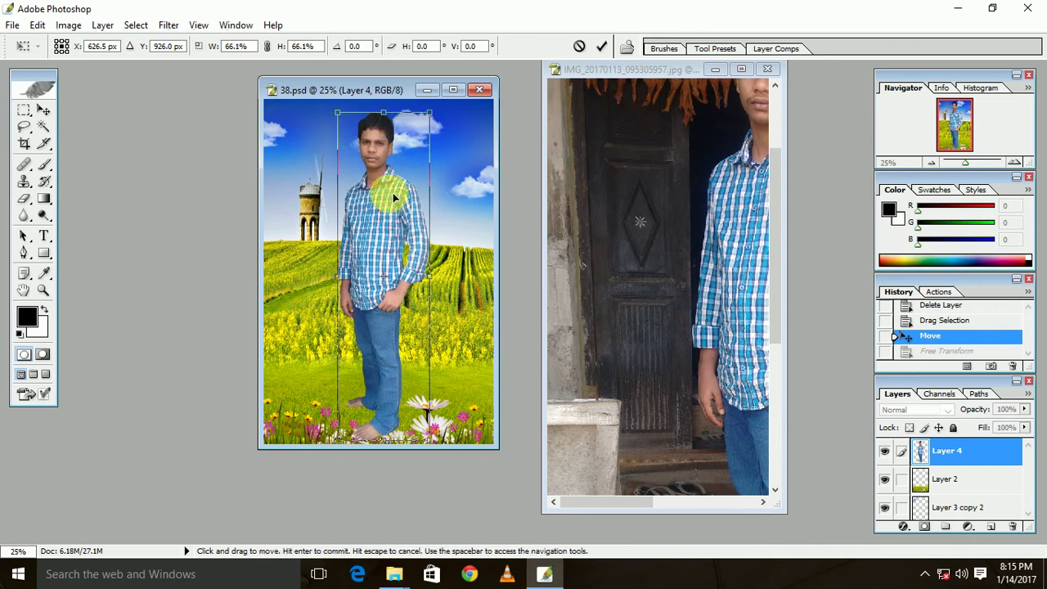
drag(402, 170, 393, 192)
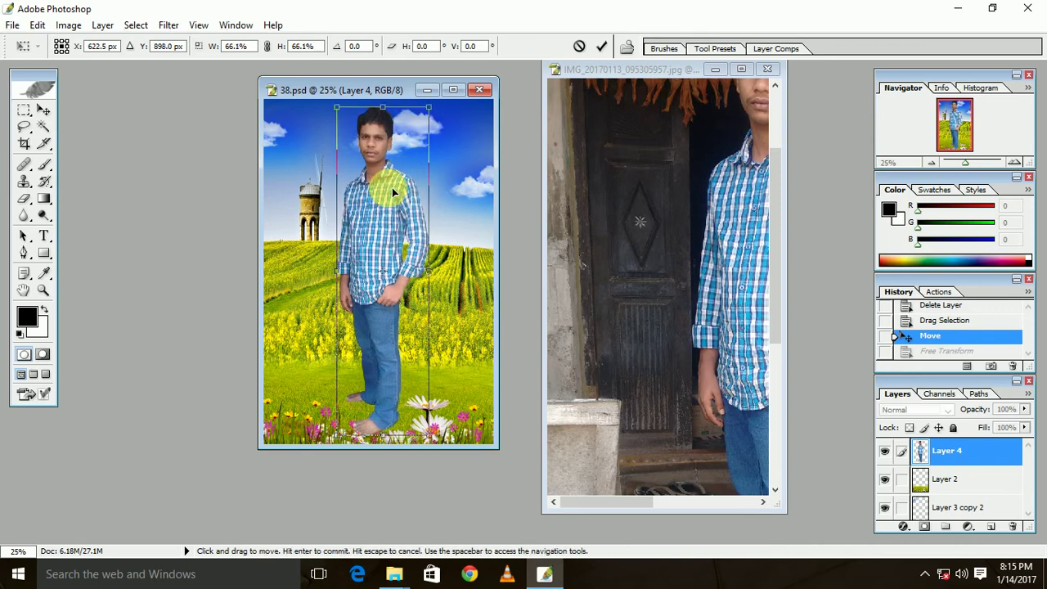
drag(428, 108, 431, 123)
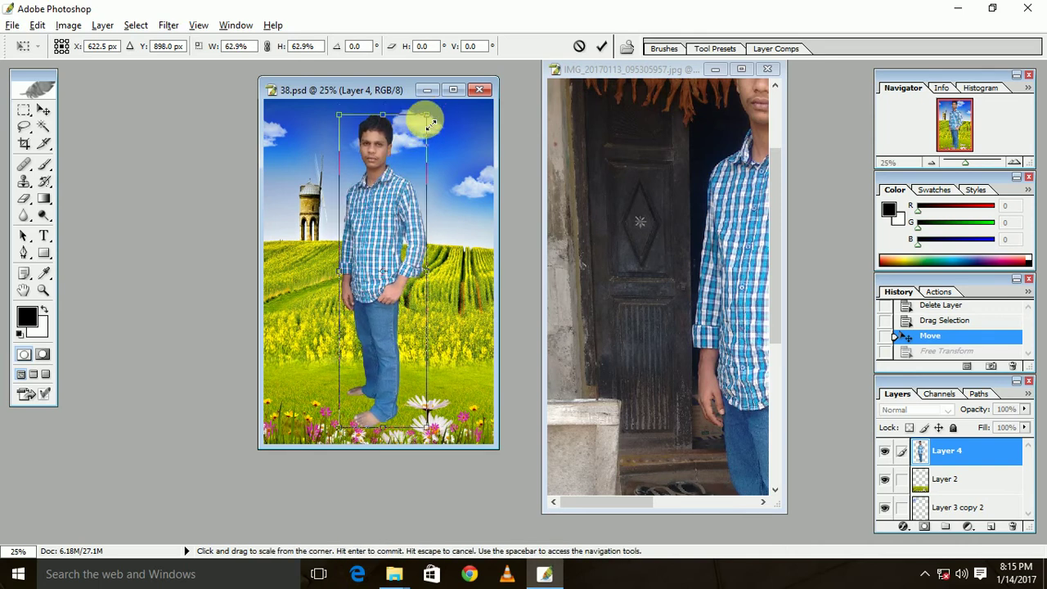
key(Return)
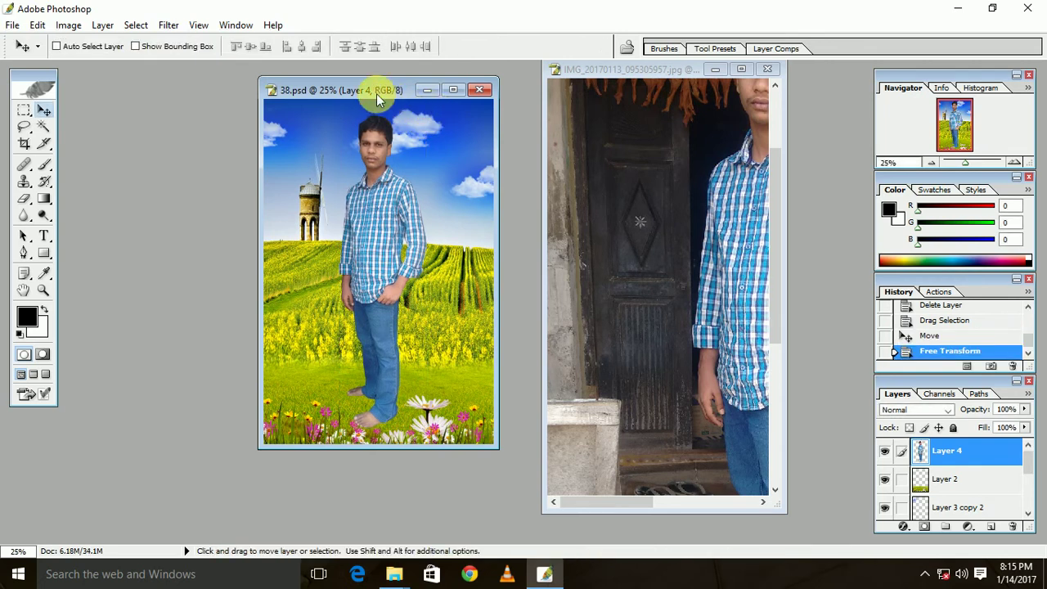
drag(376, 94, 482, 109)
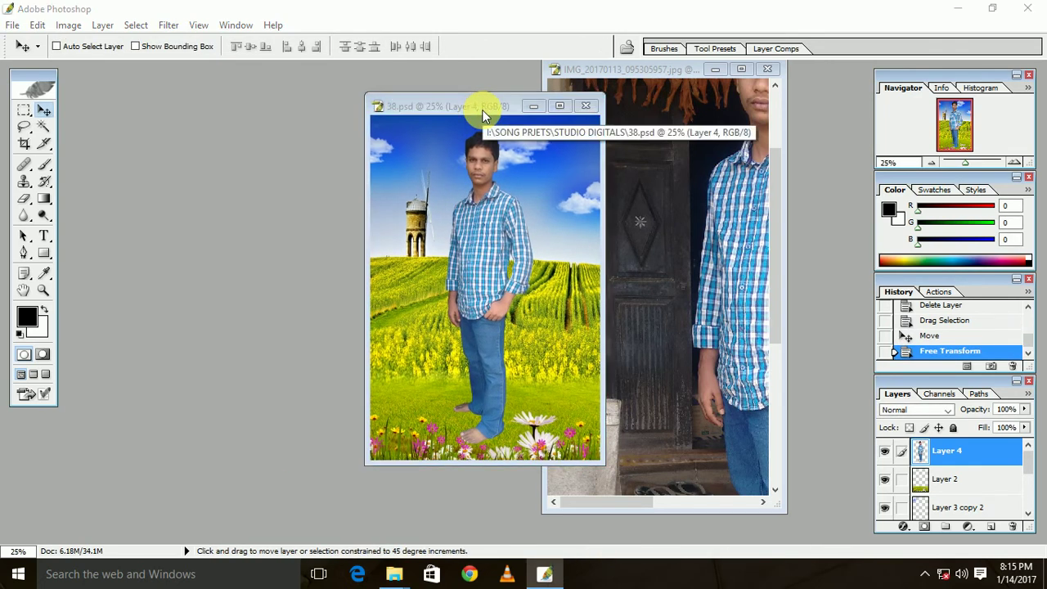
Save the composite as a JPEG on the Desktop, accepting the default JPEG Options
key(ctrl+shift+s)
click(342, 147)
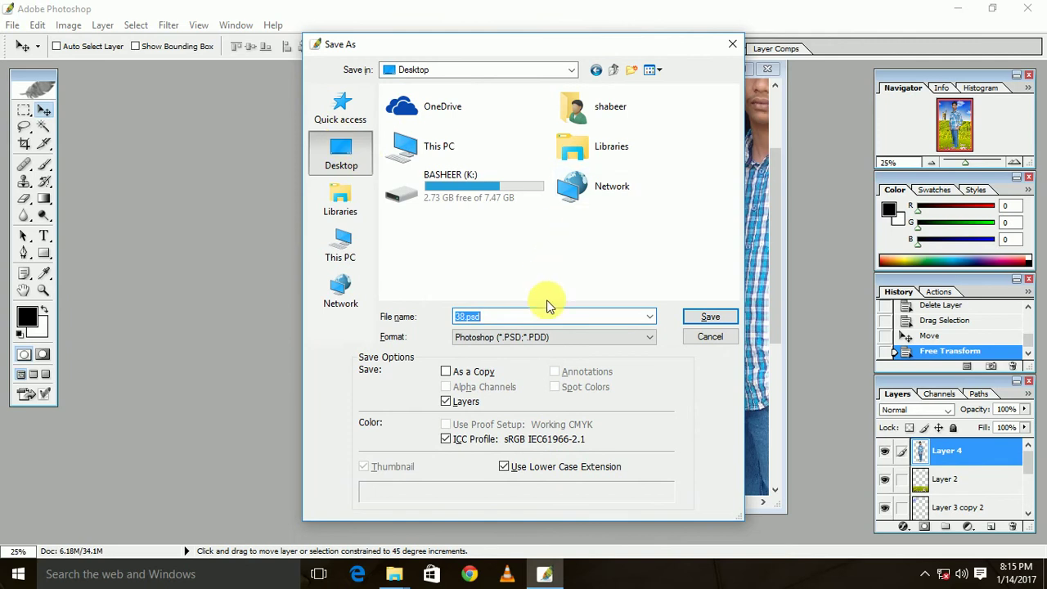
click(540, 337)
click(549, 411)
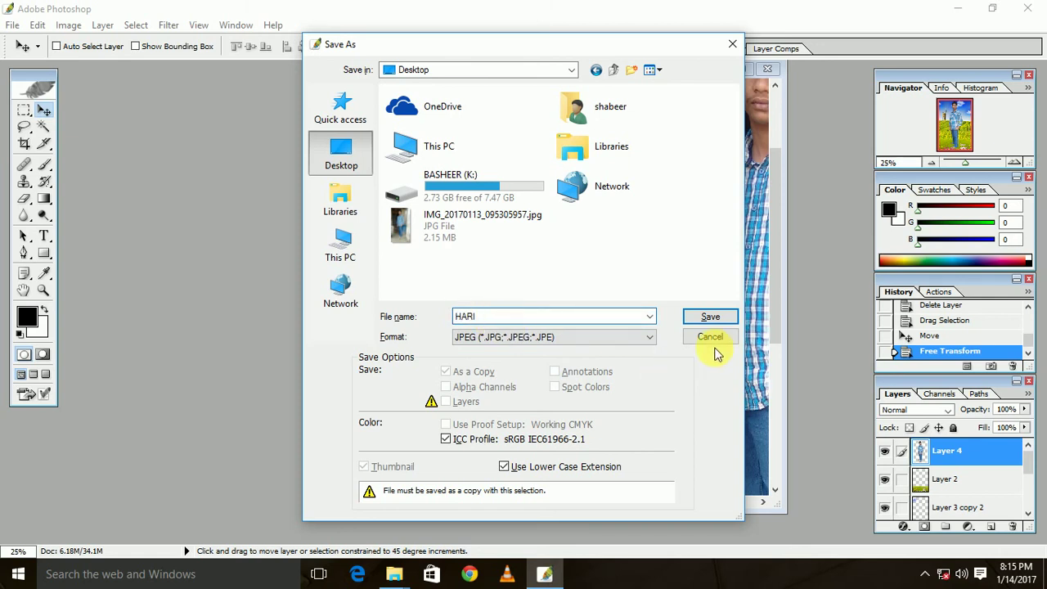
click(730, 320)
click(630, 181)
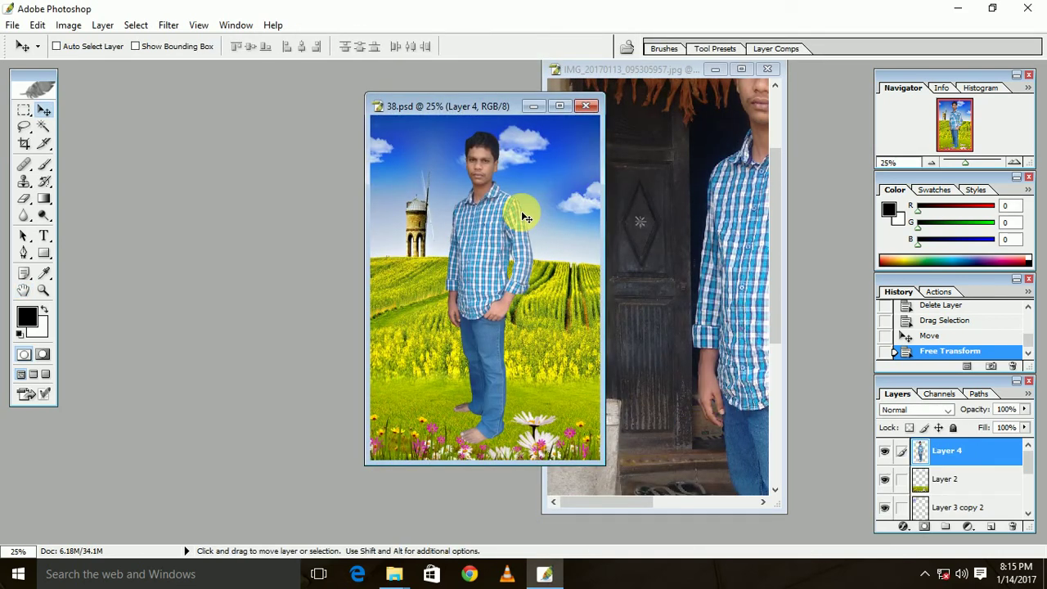
Move the 38.psd window to the right and reveal the hidden system tray icons
mouse_move(497, 110)
mouse_down()
mouse_move(660, 128)
mouse_move(665, 154)
mouse_move(648, 142)
mouse_up()
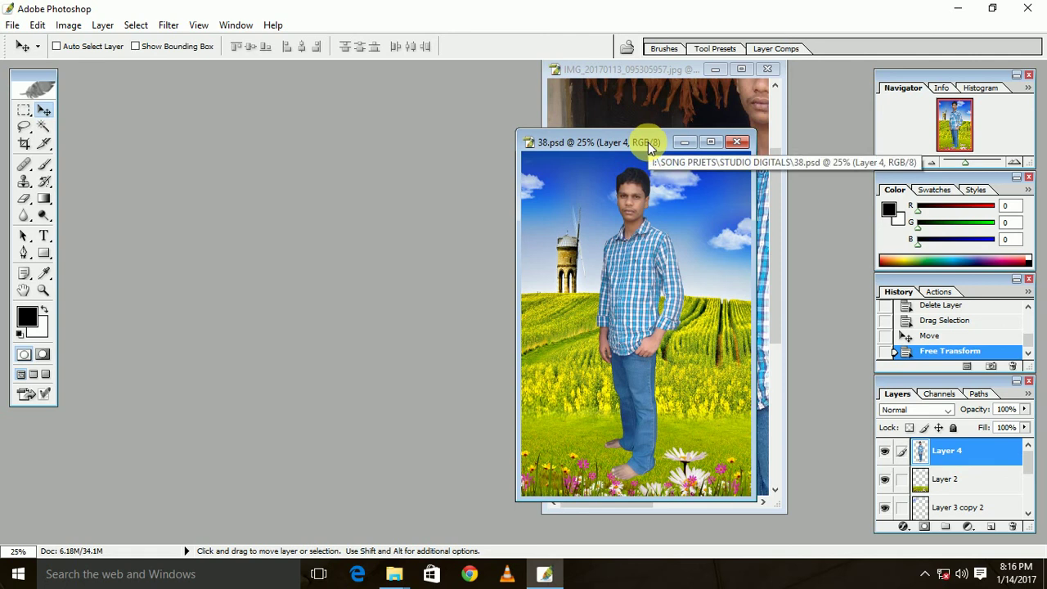
click(927, 574)
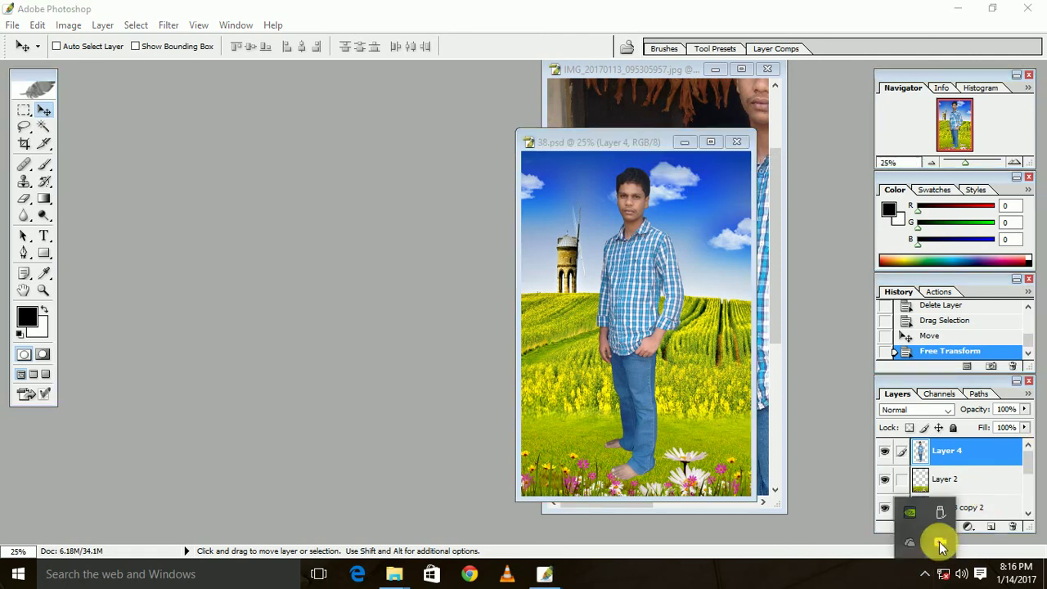